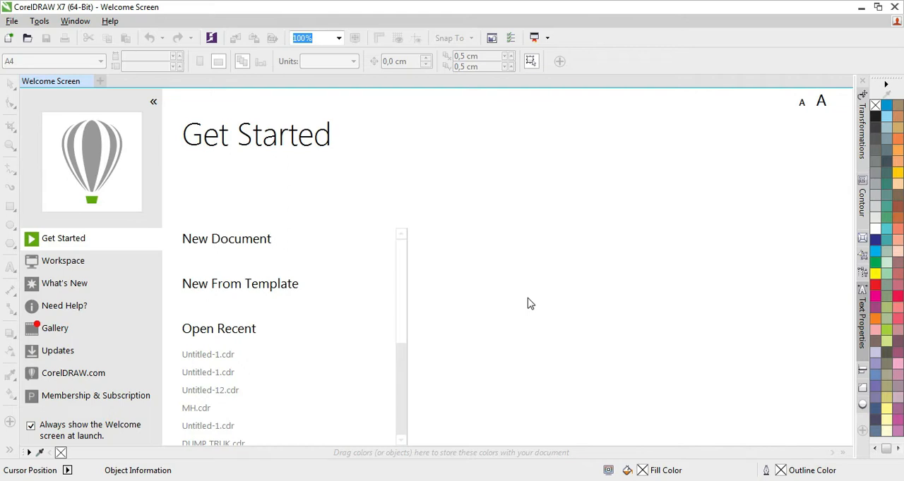
- Create a new A4 document in landscape orientation with millimeters as the unit
{"action": "left_click", "coordinate": [255, 247]}
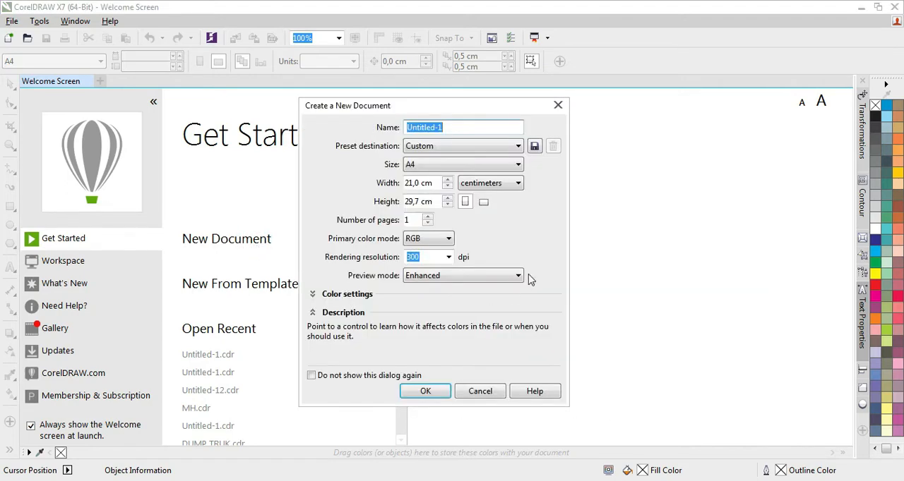
{"action": "left_click", "coordinate": [487, 185]}
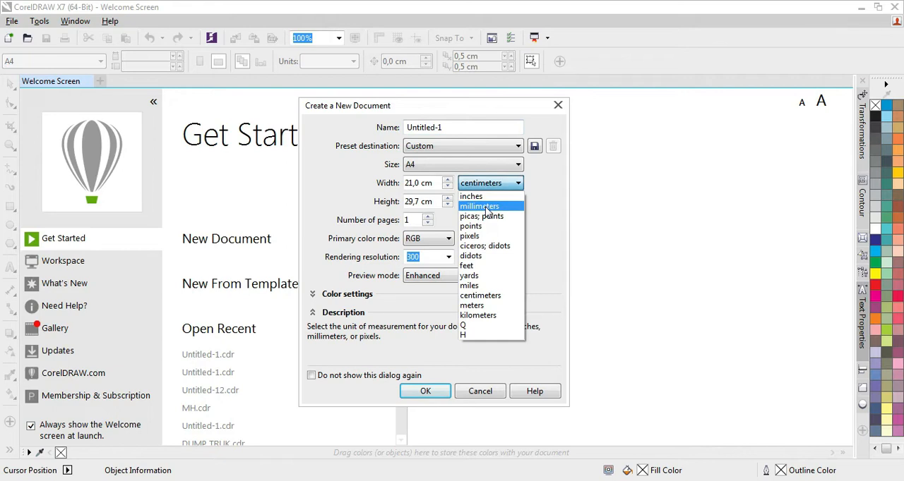
{"action": "left_click", "coordinate": [486, 207]}
{"action": "left_click", "coordinate": [484, 203]}
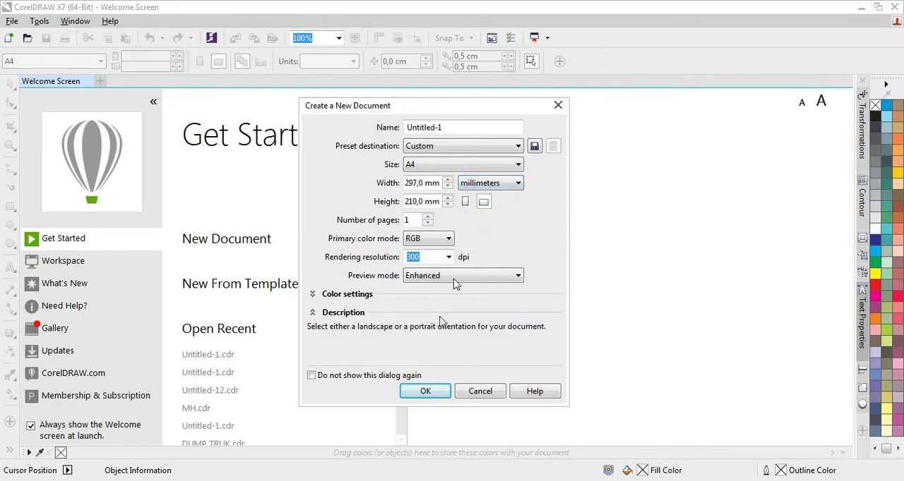
{"action": "left_click", "coordinate": [422, 392]}
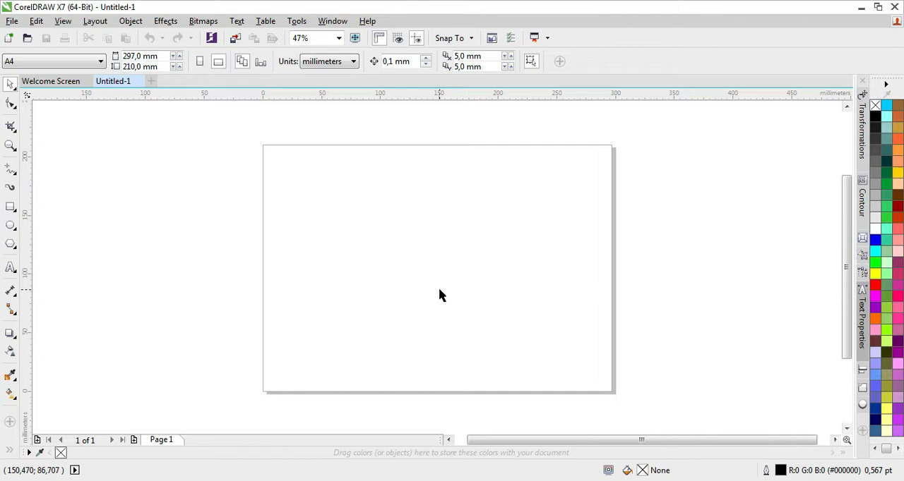
- Import the brick wallpaper image from the Pictures library and place it over the whole page at about 334 x 223 mm
{"action": "left_click", "coordinate": [12, 22]}
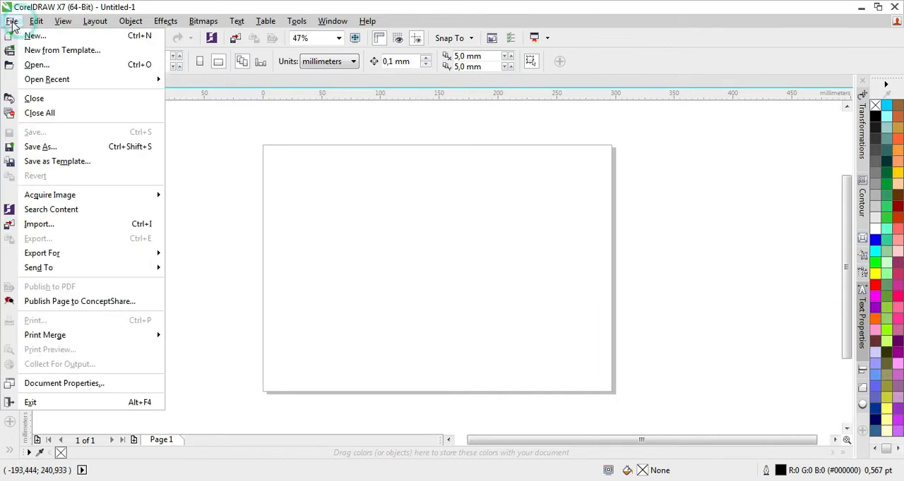
{"action": "left_click", "coordinate": [62, 224]}
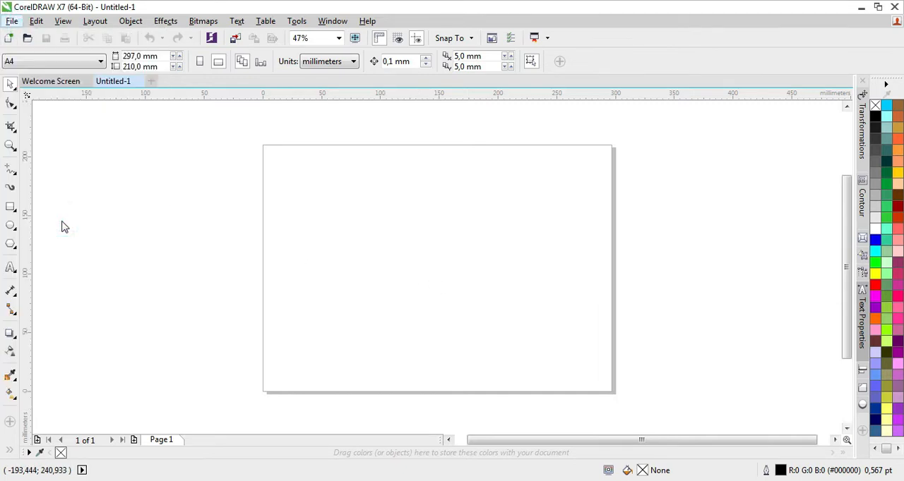
{"action": "left_click", "coordinate": [563, 237]}
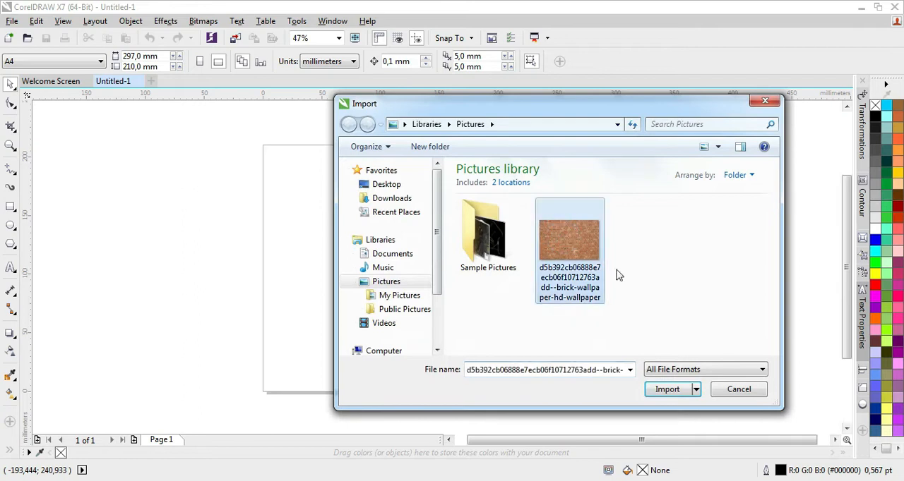
{"action": "left_click", "coordinate": [669, 392]}
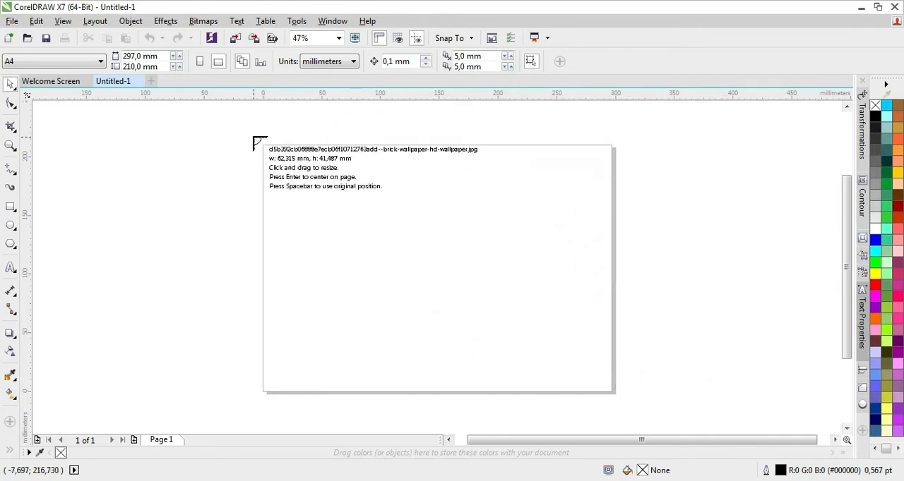
{"action": "left_click_drag", "start_coordinate": [194, 121], "coordinate": [611, 413]}
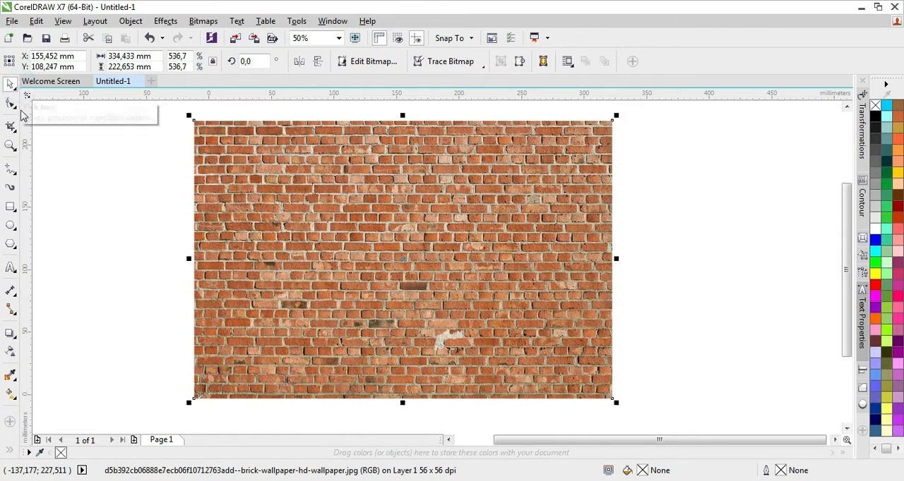
- Draw a rectangle about 334 x 223 mm exactly covering the brick image and fill it with black
{"action": "left_click", "coordinate": [10, 208]}
{"action": "mouse_move", "coordinate": [193, 120]}
{"action": "left_mouse_down"}
{"action": "mouse_move", "coordinate": [219, 163]}
{"action": "mouse_move", "coordinate": [353, 288]}
{"action": "mouse_move", "coordinate": [612, 400]}
{"action": "left_mouse_up"}
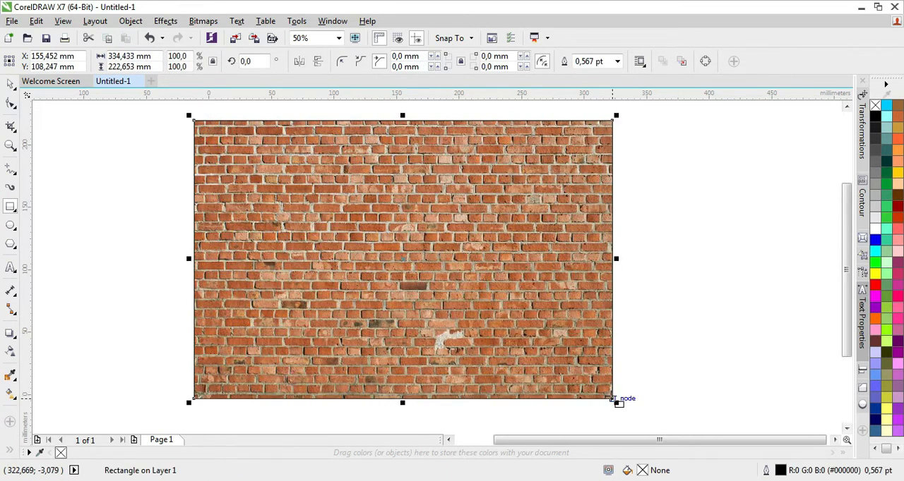
{"action": "left_click", "coordinate": [877, 120]}
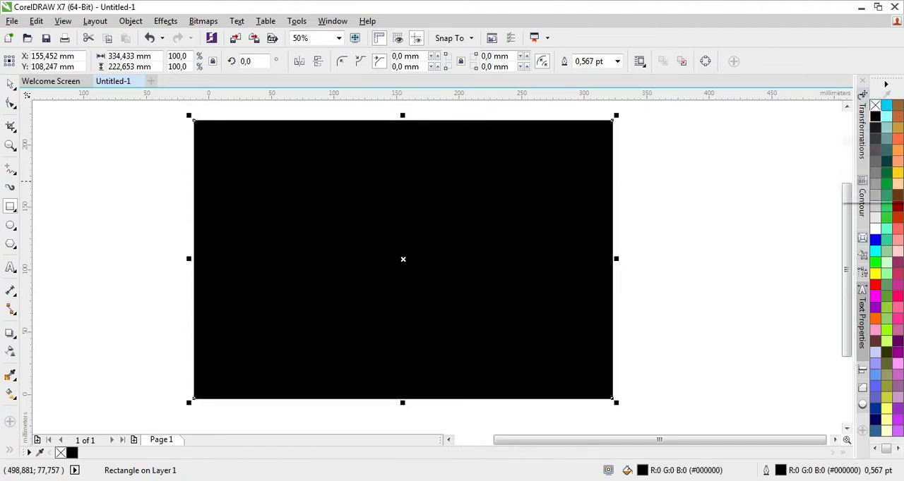
{"action": "left_click", "coordinate": [15, 86]}
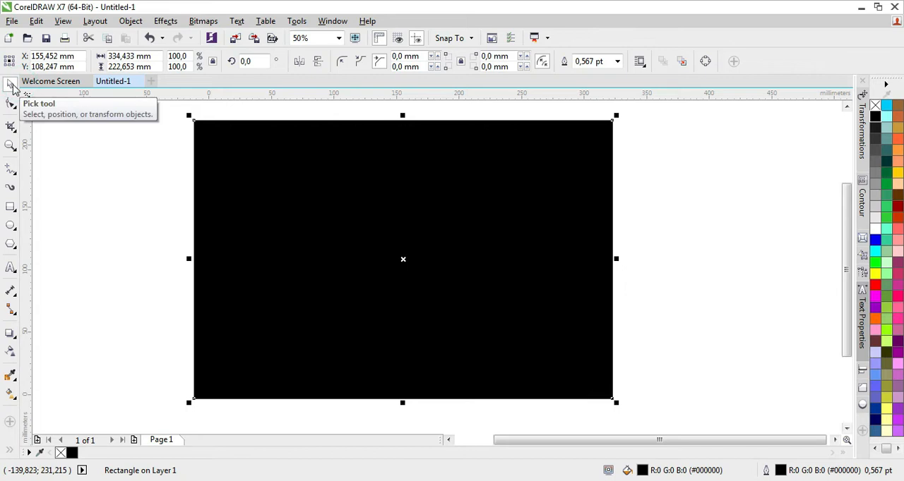
- Apply an elliptical fountain transparency to the black rectangle, transparent around the middle of the wall and fading to black at the edges
{"action": "left_click", "coordinate": [13, 352]}
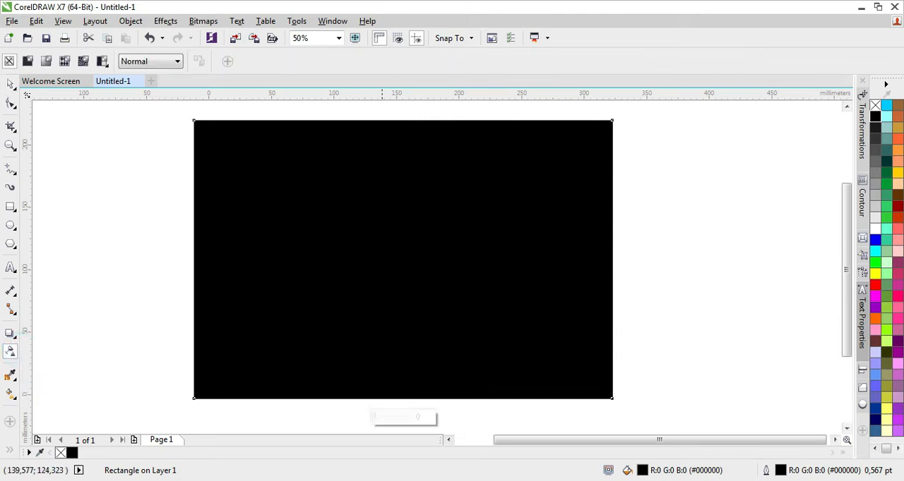
{"action": "left_click_drag", "start_coordinate": [410, 281], "coordinate": [410, 120]}
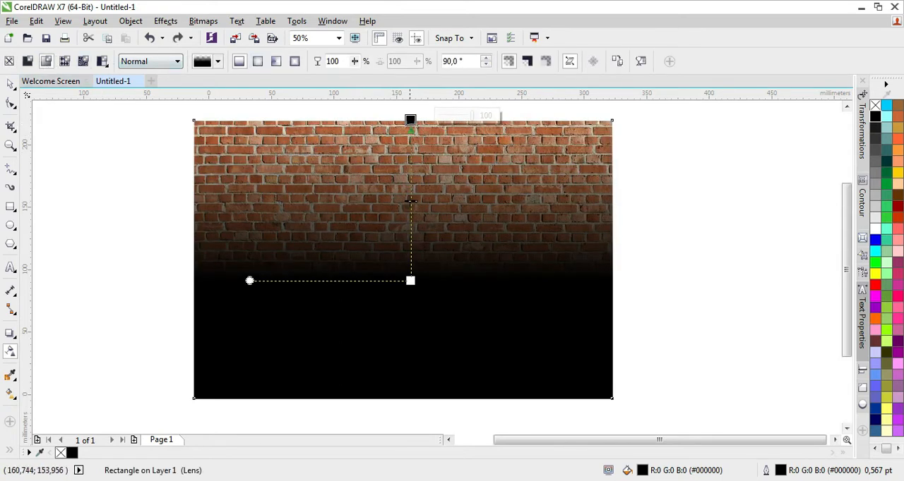
{"action": "left_click", "coordinate": [259, 62]}
{"action": "left_click_drag", "start_coordinate": [411, 201], "coordinate": [412, 265]}
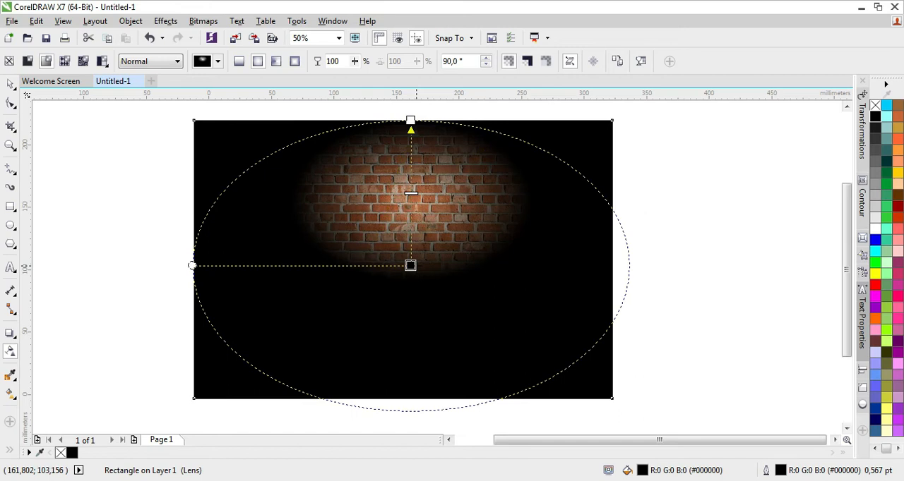
{"action": "left_click_drag", "start_coordinate": [192, 266], "coordinate": [197, 274]}
{"action": "left_click_drag", "start_coordinate": [415, 265], "coordinate": [416, 266]}
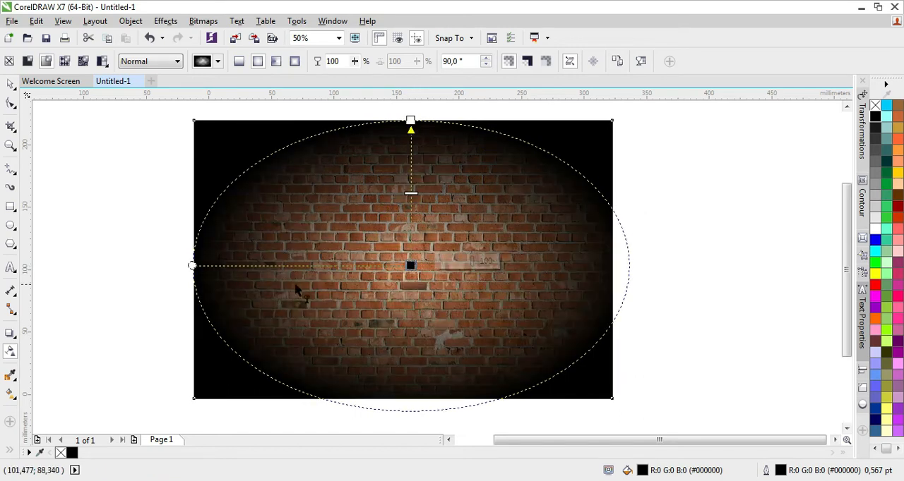
- Set the black rectangle's transparency merge mode to Multiply and deselect it
{"action": "left_click", "coordinate": [164, 62]}
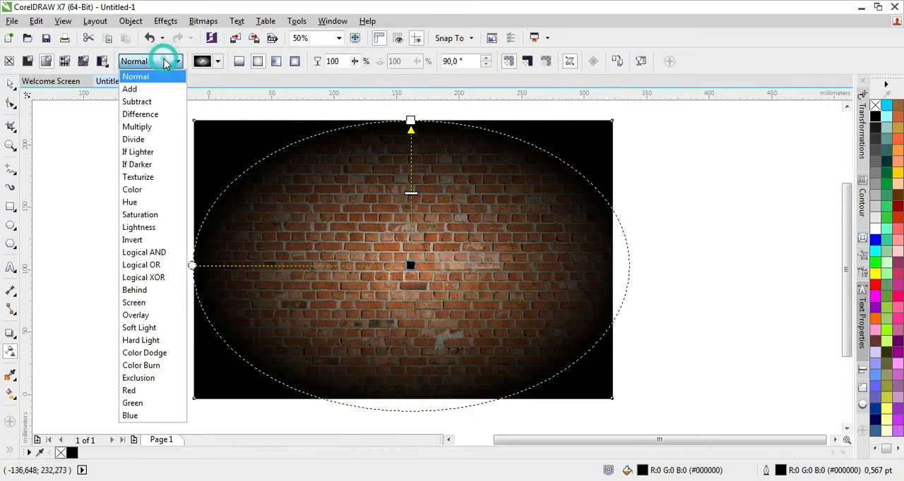
{"action": "left_click", "coordinate": [156, 128]}
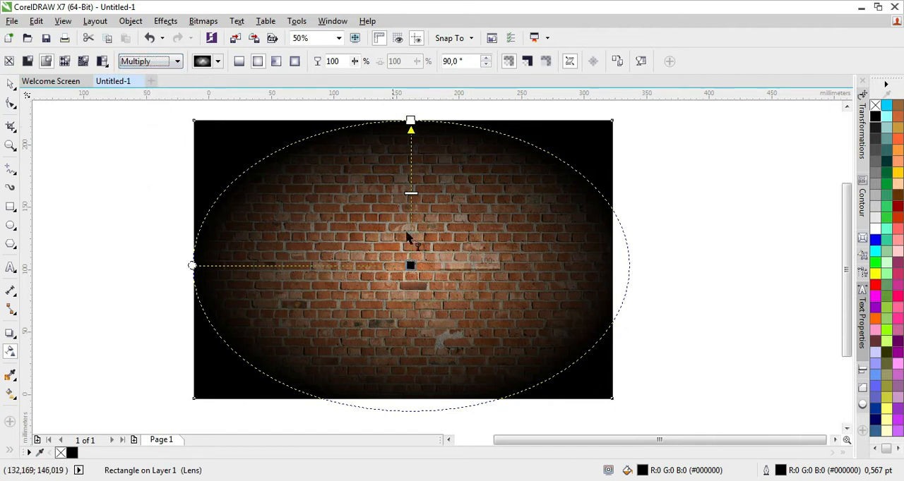
{"action": "left_click", "coordinate": [11, 84]}
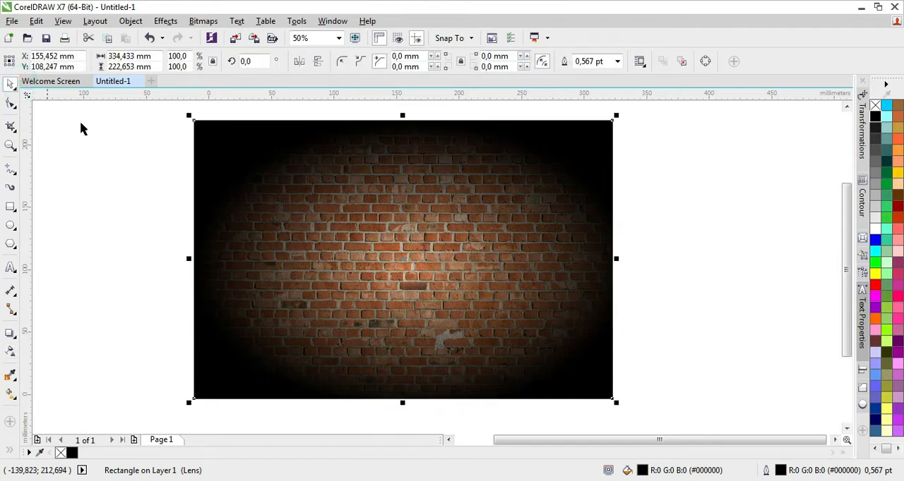
{"action": "left_click", "coordinate": [140, 146]}
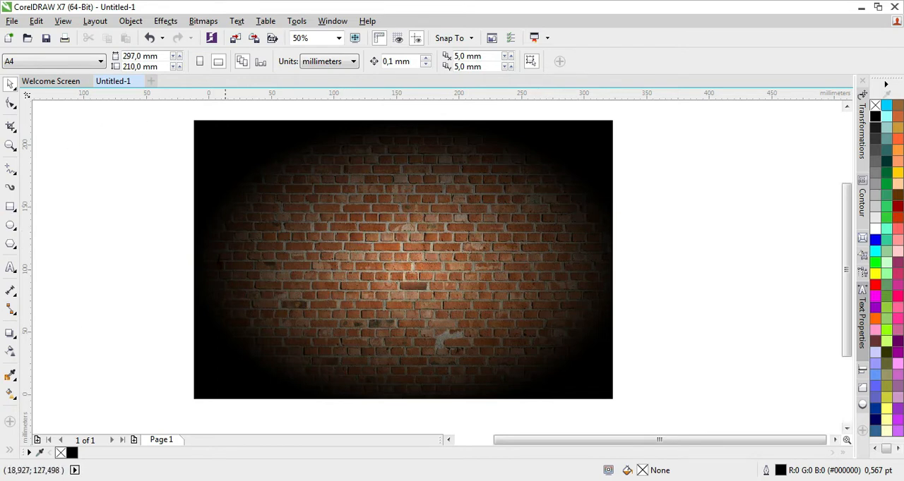
- Add the artistic text "Corel Draw" on the brick wall
{"action": "left_click", "coordinate": [11, 268]}
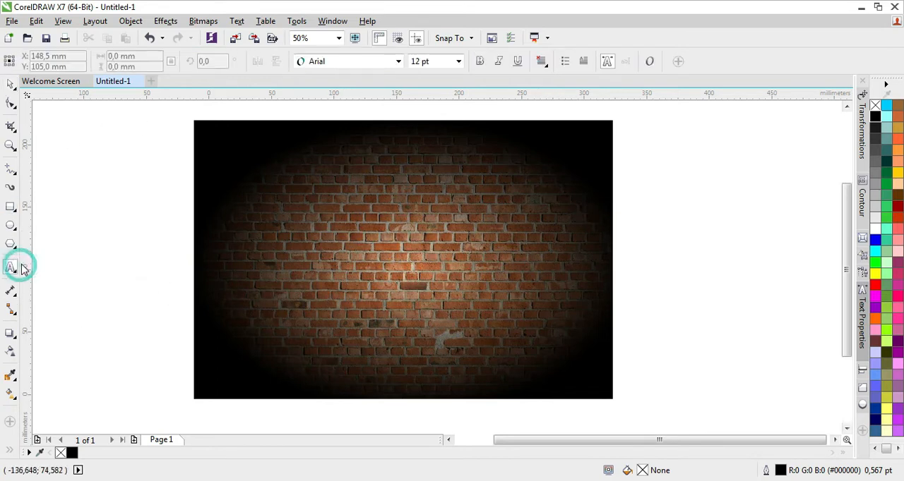
{"action": "left_click", "coordinate": [326, 244]}
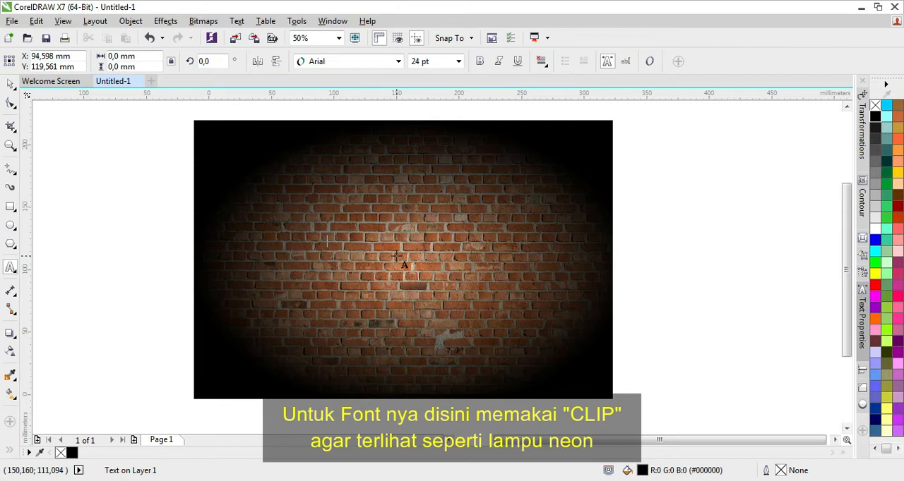
{"action": "type", "text": "Corel Draw"}
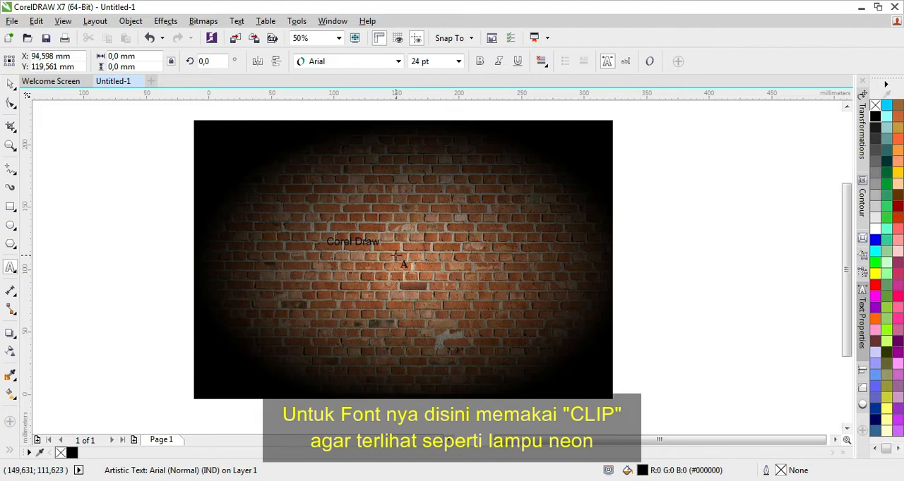
{"action": "left_click", "coordinate": [11, 84]}
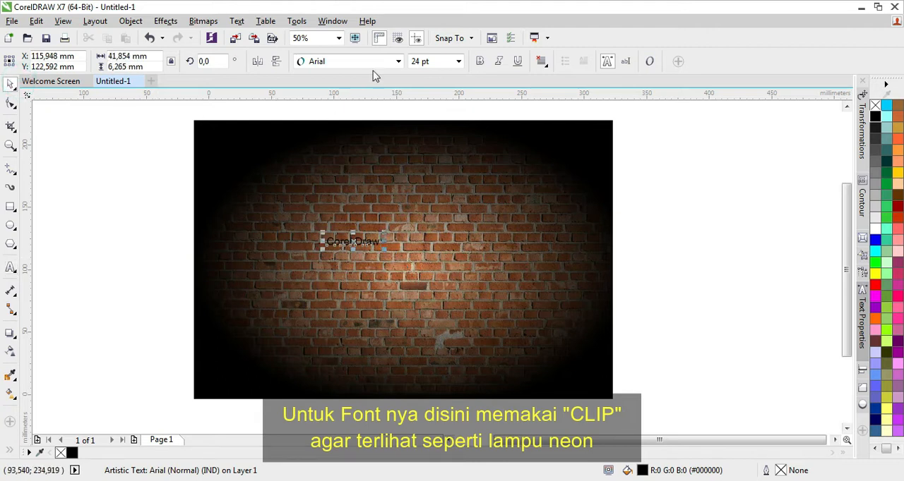
- Set the "Corel Draw" text to the Clip font at 150 pt
{"action": "left_click", "coordinate": [399, 62]}
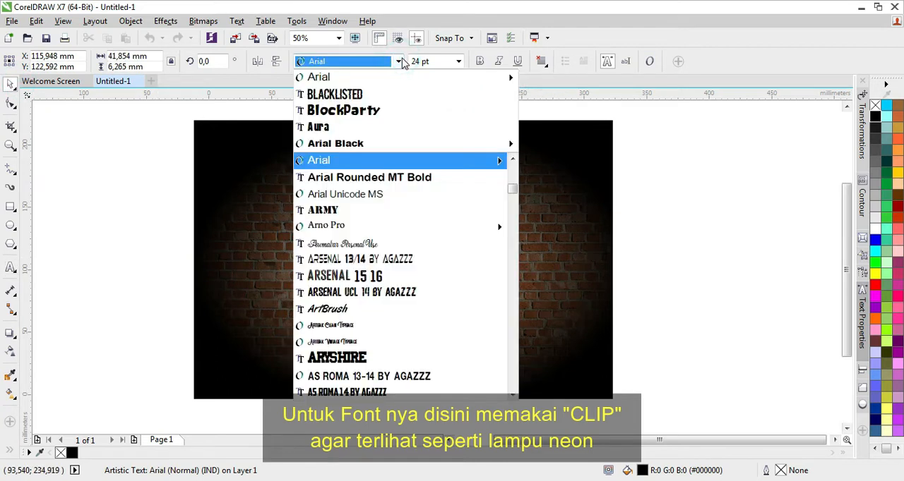
{"action": "type", "text": "ce"}
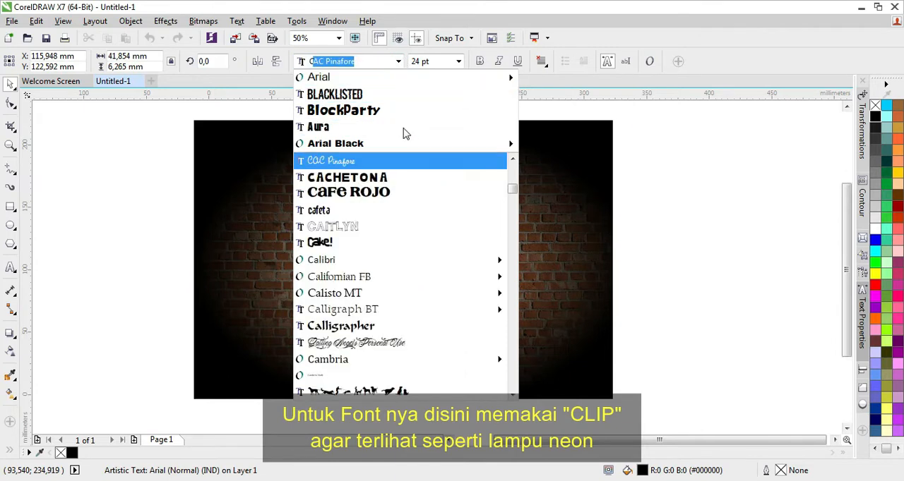
{"action": "key", "text": "BackSpace"}
{"action": "key", "text": "BackSpace"}
{"action": "type", "text": "l"}
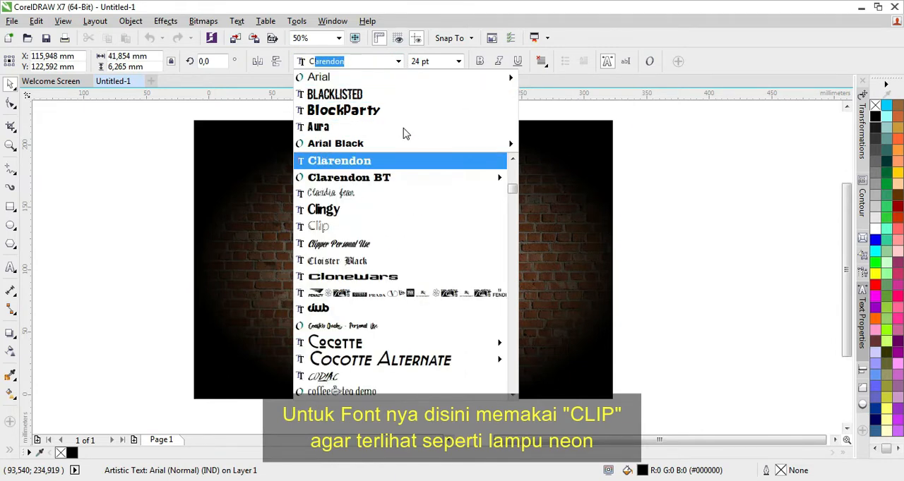
{"action": "type", "text": "ip"}
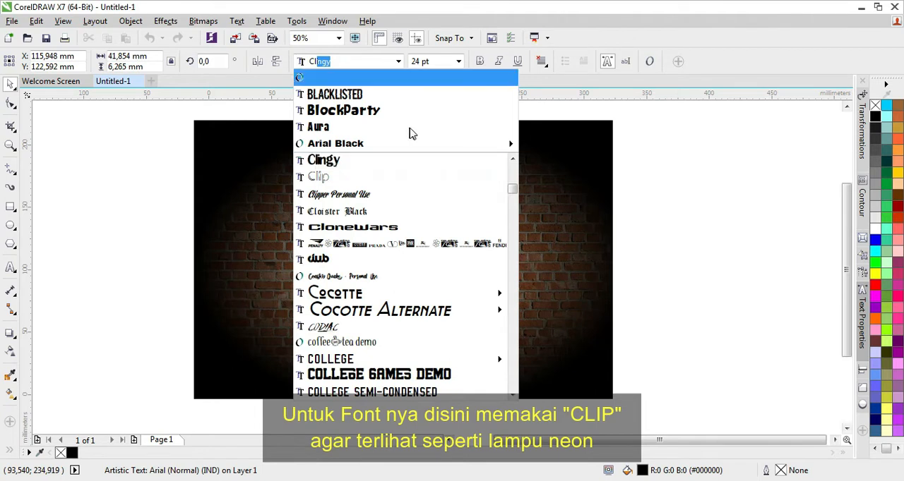
{"action": "left_click", "coordinate": [348, 180]}
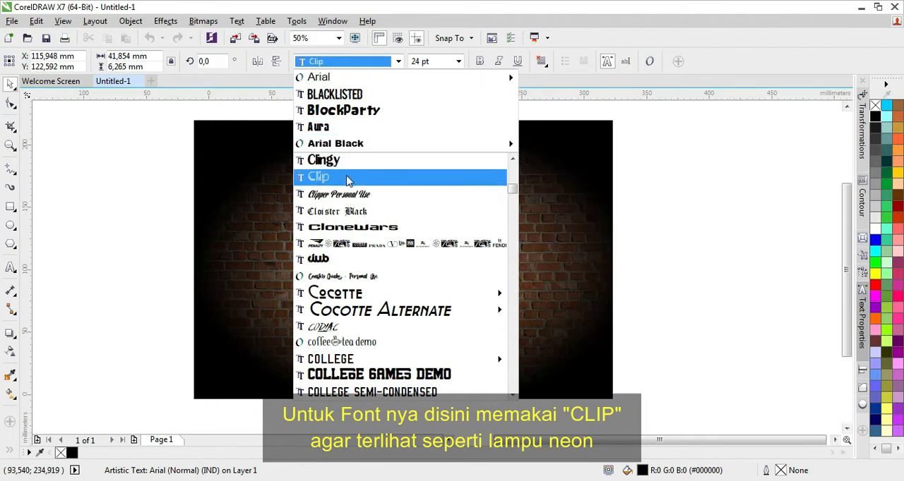
{"action": "left_click", "coordinate": [319, 178]}
{"action": "left_click", "coordinate": [459, 62]}
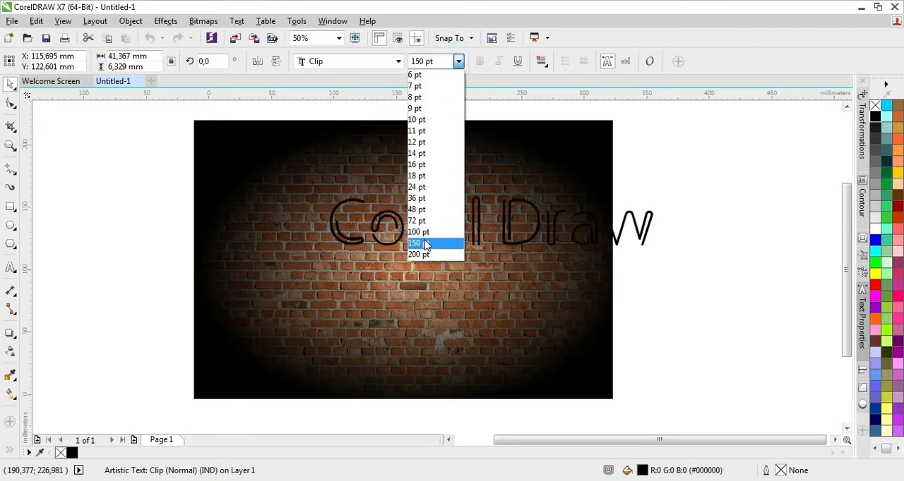
{"action": "left_click", "coordinate": [423, 244]}
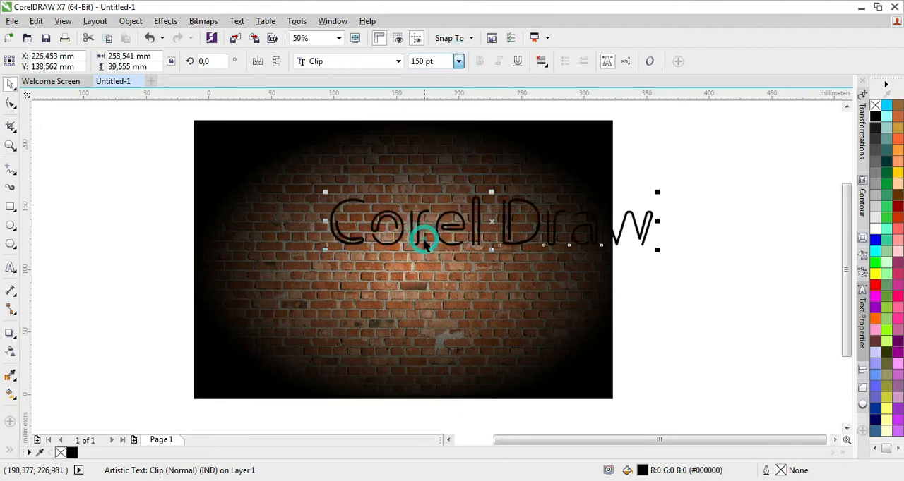
- Center the "Corel Draw" text horizontally and vertically on the black rectangle, and leave only the text selected
{"action": "left_click", "coordinate": [335, 301], "text": "shift"}
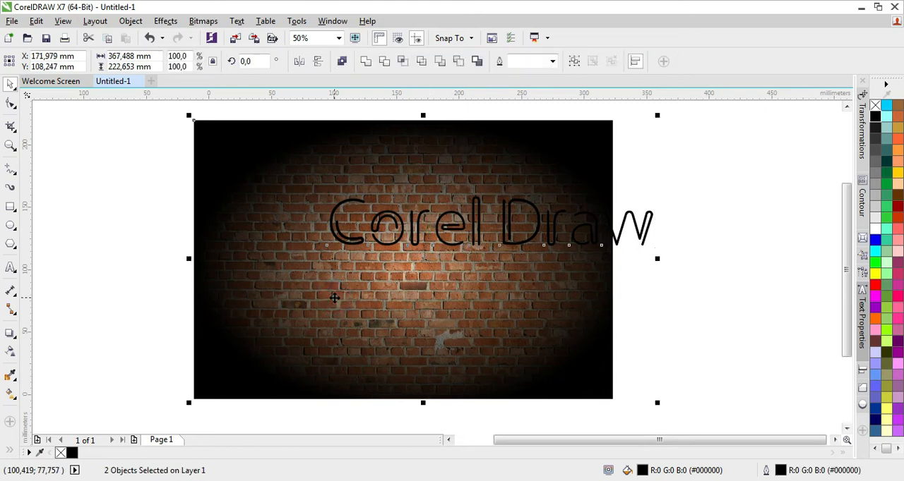
{"action": "key", "text": "c"}
{"action": "key", "text": "e"}
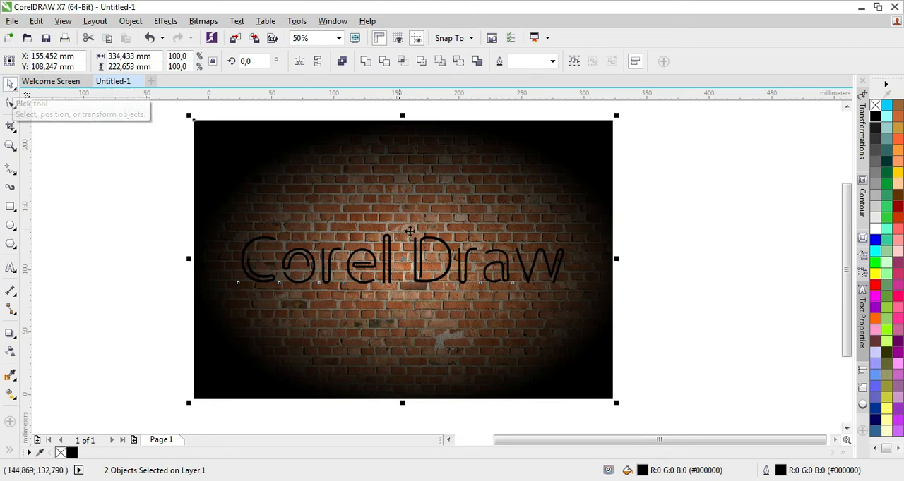
{"action": "left_click", "coordinate": [668, 251]}
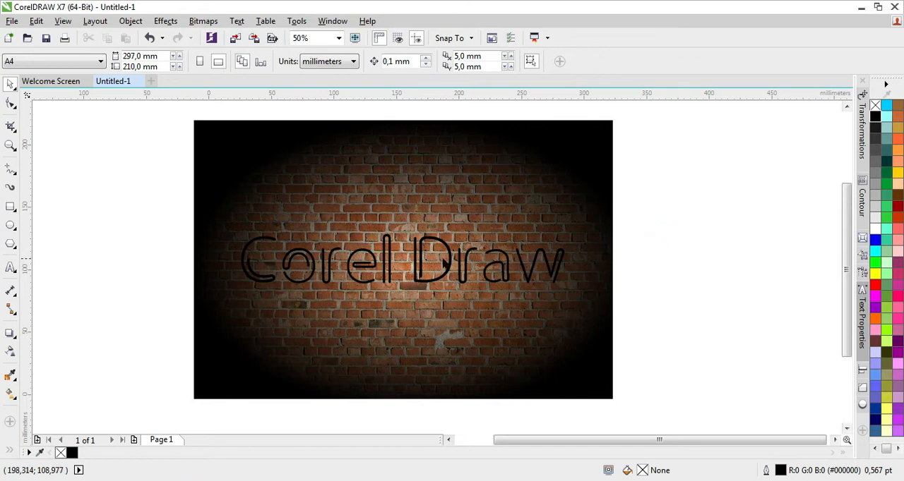
{"action": "left_click", "coordinate": [464, 271]}
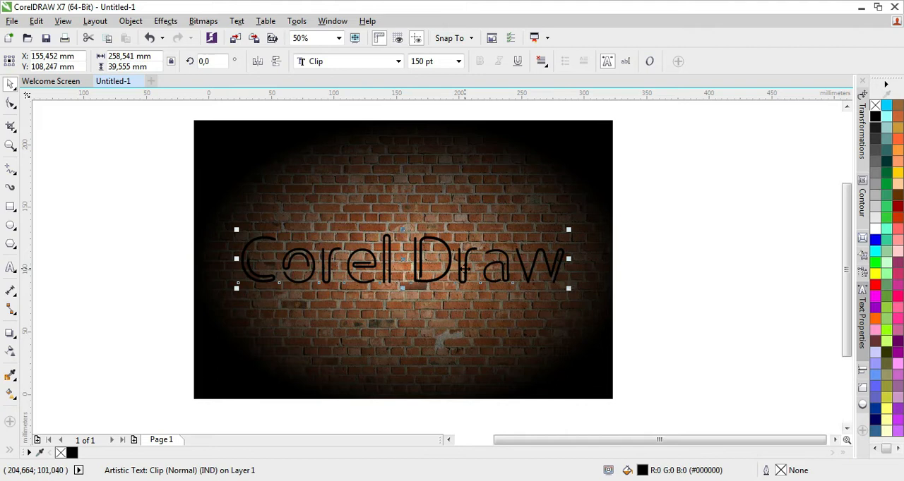
- Copy and paste the "Corel Draw" text, and move the copy so it overlaps the lower-left edge of the brick wall
{"action": "right_click", "coordinate": [466, 274]}
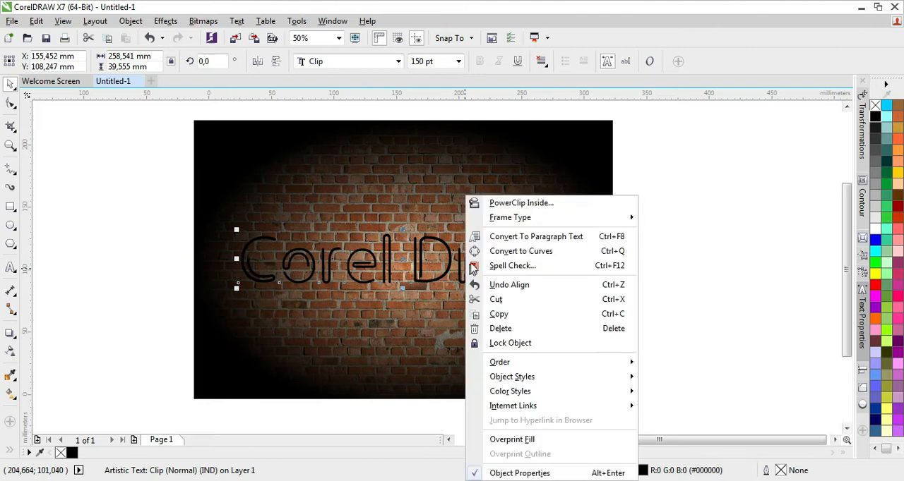
{"action": "left_click", "coordinate": [499, 315]}
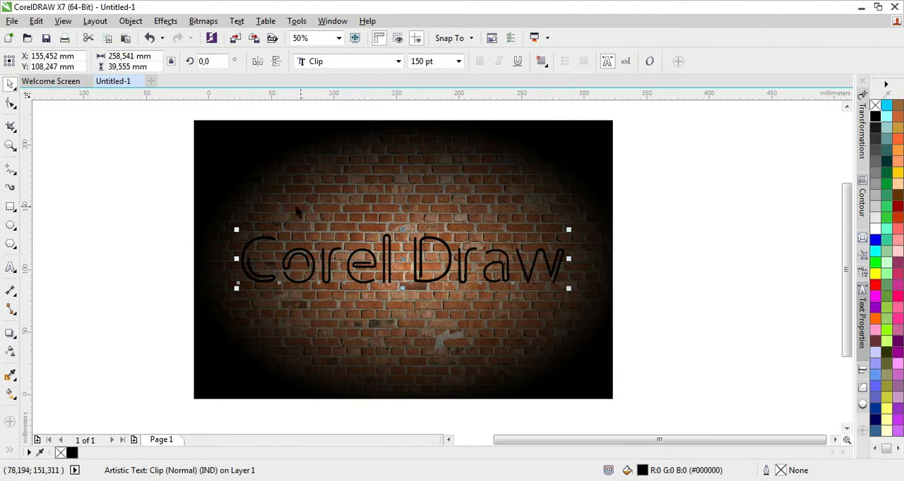
{"action": "mouse_move", "coordinate": [391, 250]}
{"action": "left_mouse_down"}
{"action": "mouse_move", "coordinate": [314, 315]}
{"action": "mouse_move", "coordinate": [321, 328]}
{"action": "mouse_move", "coordinate": [228, 348]}
{"action": "mouse_move", "coordinate": [229, 356]}
{"action": "left_mouse_up"}
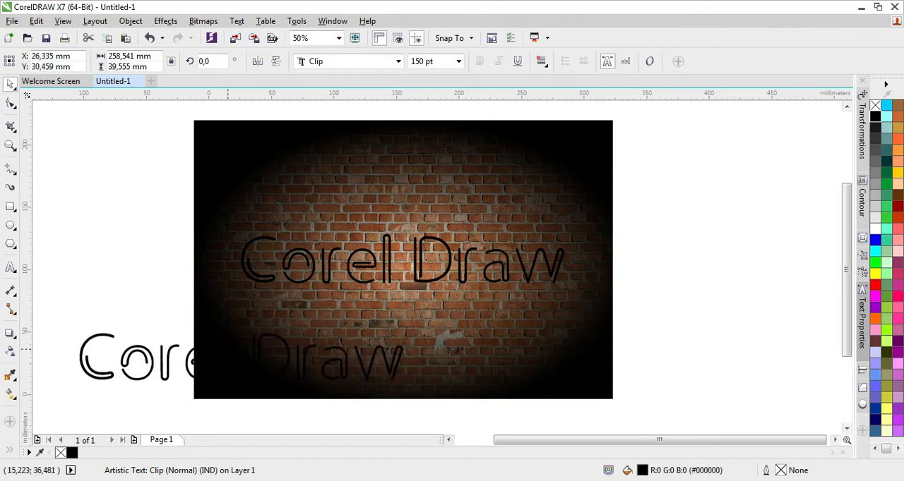
- Duplicate the centered text, move the duplicate near the wall's lower edge with a white fill, and shift the black copy farther down
{"action": "left_click", "coordinate": [391, 256]}
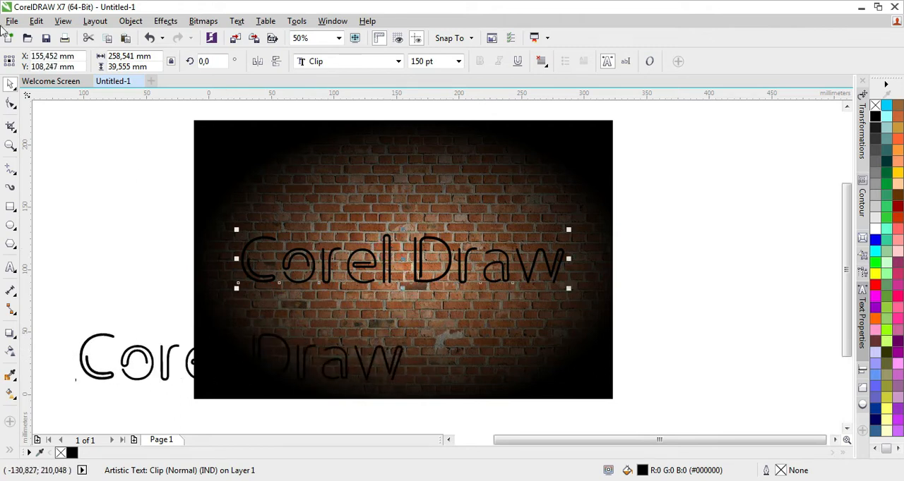
{"action": "left_click", "coordinate": [34, 20]}
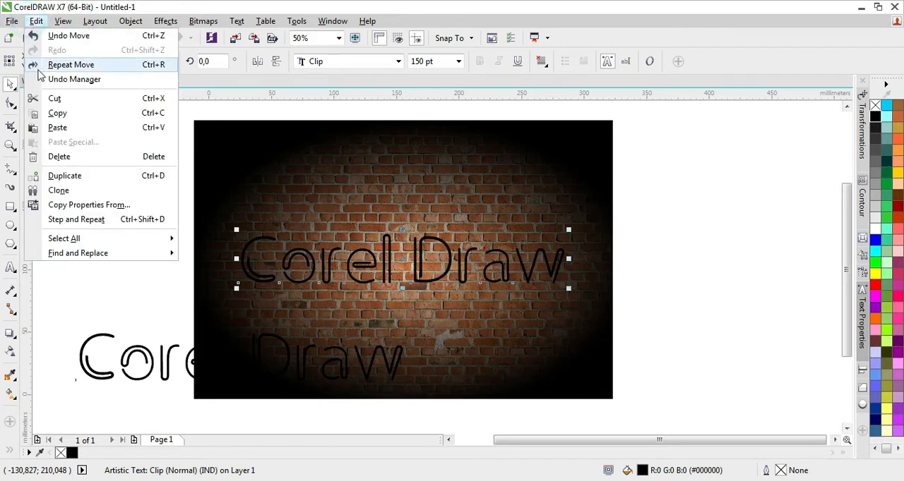
{"action": "left_click", "coordinate": [60, 176]}
{"action": "mouse_move", "coordinate": [432, 244]}
{"action": "left_mouse_down"}
{"action": "mouse_move", "coordinate": [400, 283]}
{"action": "mouse_move", "coordinate": [372, 335]}
{"action": "mouse_move", "coordinate": [377, 344]}
{"action": "left_mouse_up"}
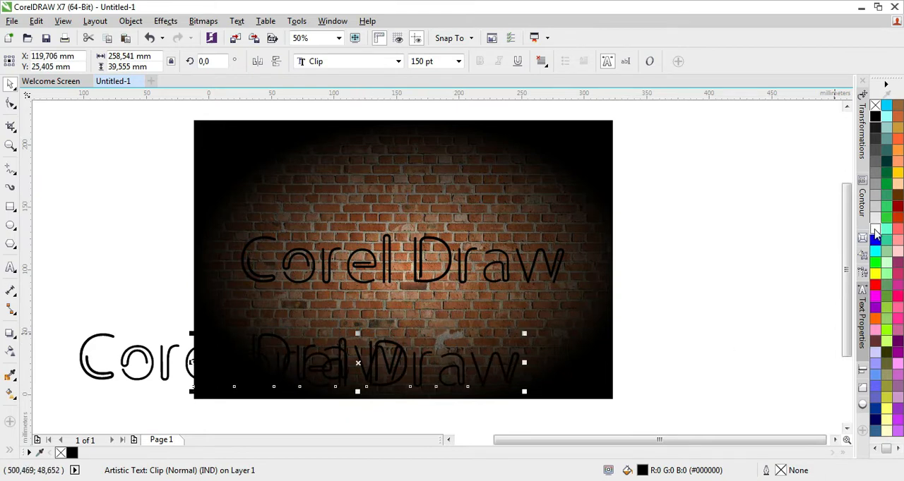
{"action": "left_click", "coordinate": [875, 232]}
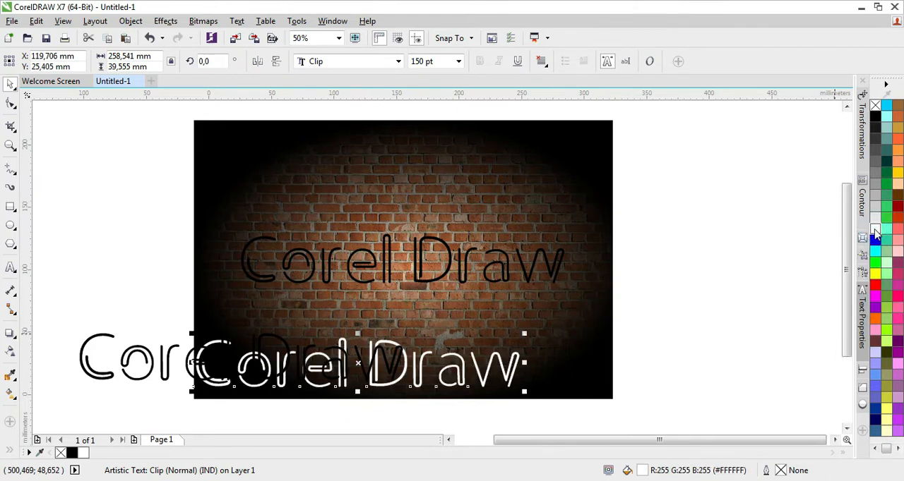
{"action": "left_click_drag", "start_coordinate": [163, 351], "coordinate": [167, 403]}
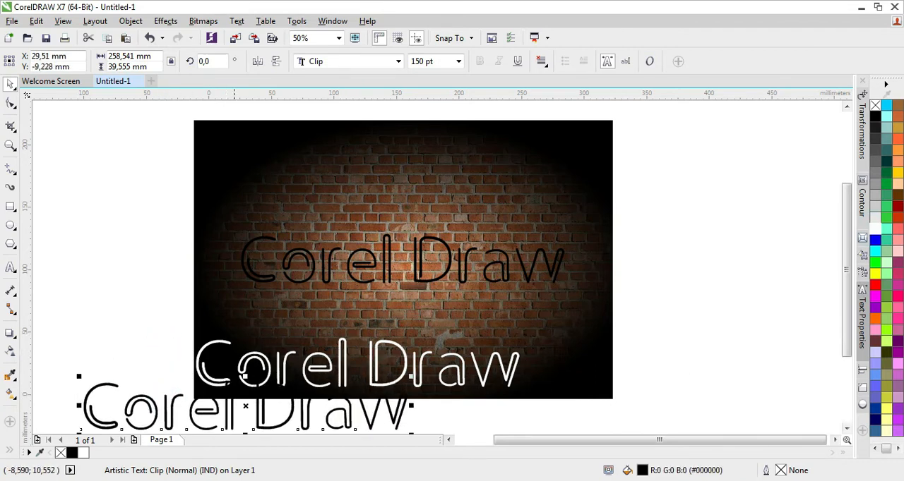
- Fill the centered text green and give it a 1.5 mm green outline placed behind the fill and scaled with the object
{"action": "left_click", "coordinate": [390, 244]}
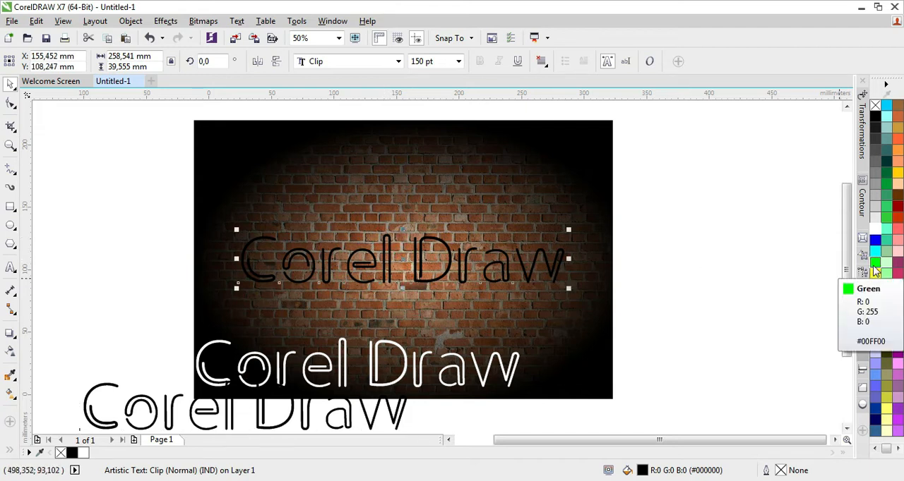
{"action": "right_click", "coordinate": [876, 271]}
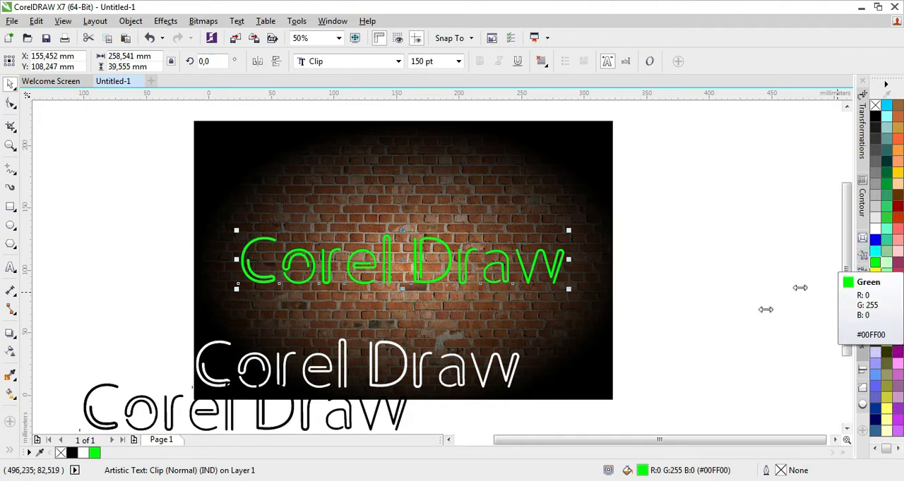
{"action": "double_click", "coordinate": [780, 471]}
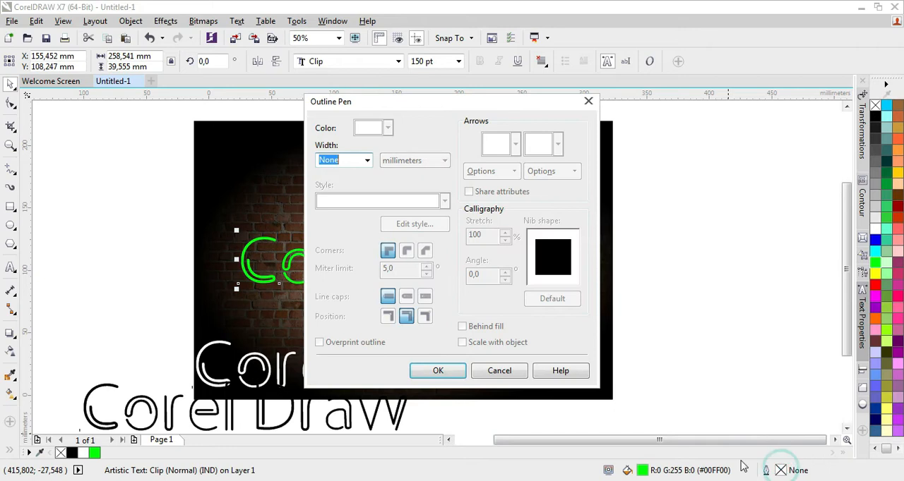
{"action": "left_click_drag", "start_coordinate": [379, 99], "coordinate": [613, 99]}
{"action": "left_click", "coordinate": [555, 155]}
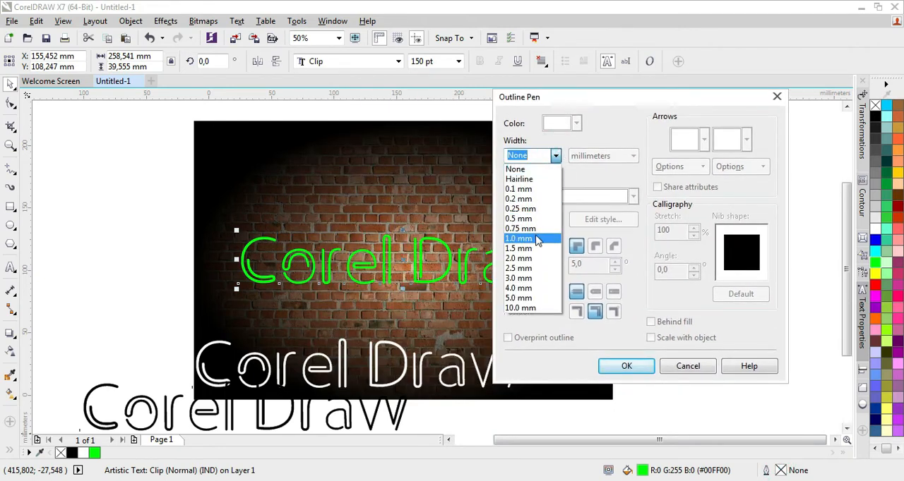
{"action": "left_click", "coordinate": [533, 248]}
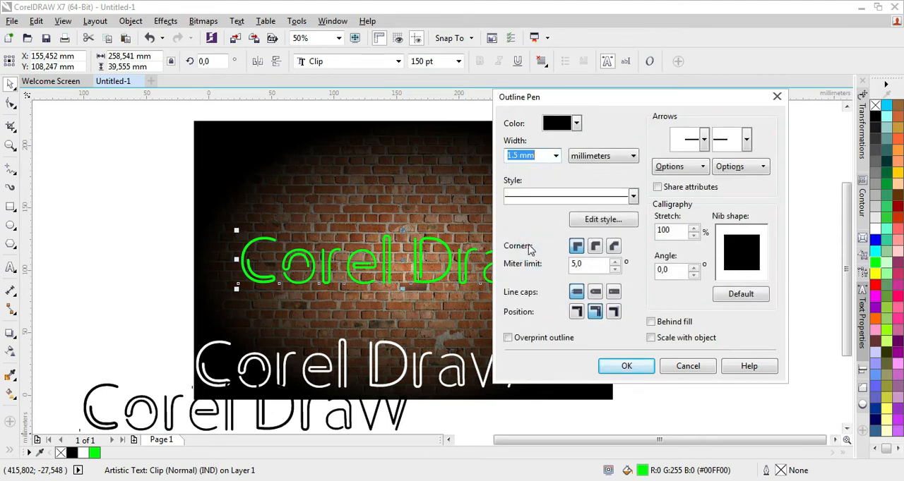
{"action": "left_click", "coordinate": [651, 322]}
{"action": "left_click", "coordinate": [651, 337]}
{"action": "left_click", "coordinate": [576, 123]}
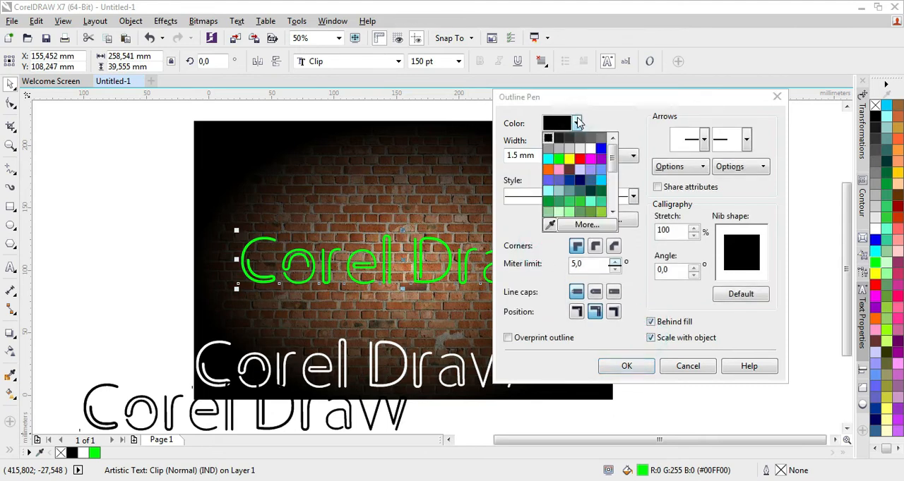
{"action": "left_click", "coordinate": [557, 158]}
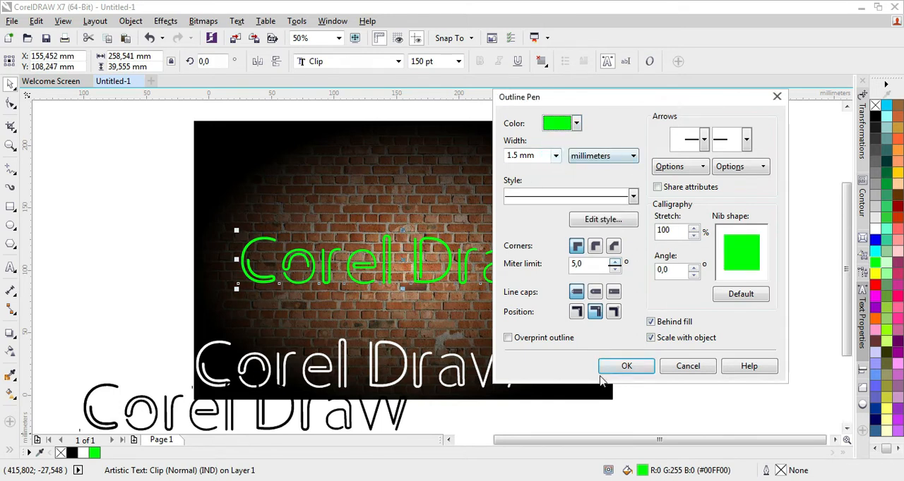
{"action": "left_click", "coordinate": [624, 366]}
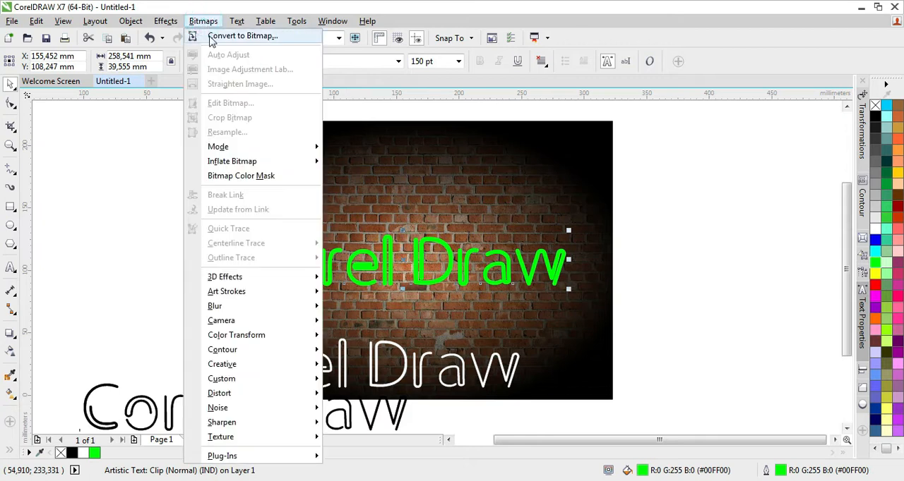
- Convert the centered green text to a 72 dpi RGB bitmap with transparent background and apply an 11-pixel Gaussian blur
{"action": "left_click", "coordinate": [212, 38]}
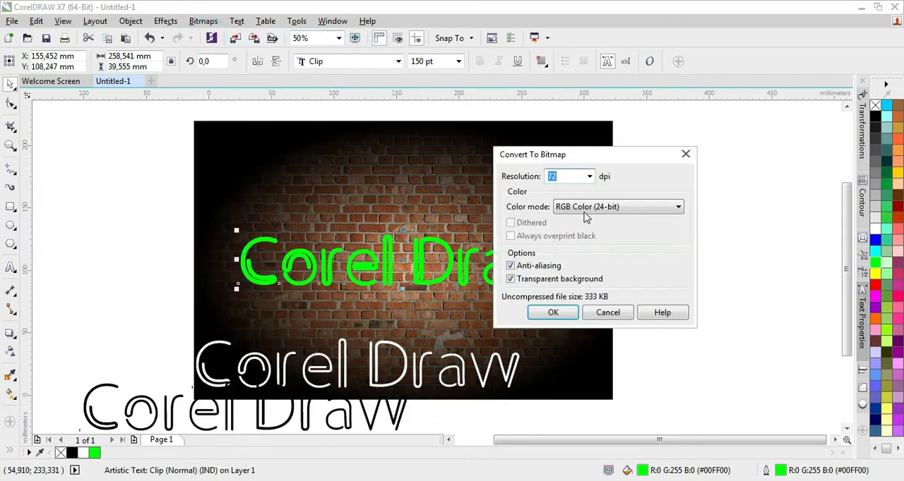
{"action": "left_click", "coordinate": [554, 313]}
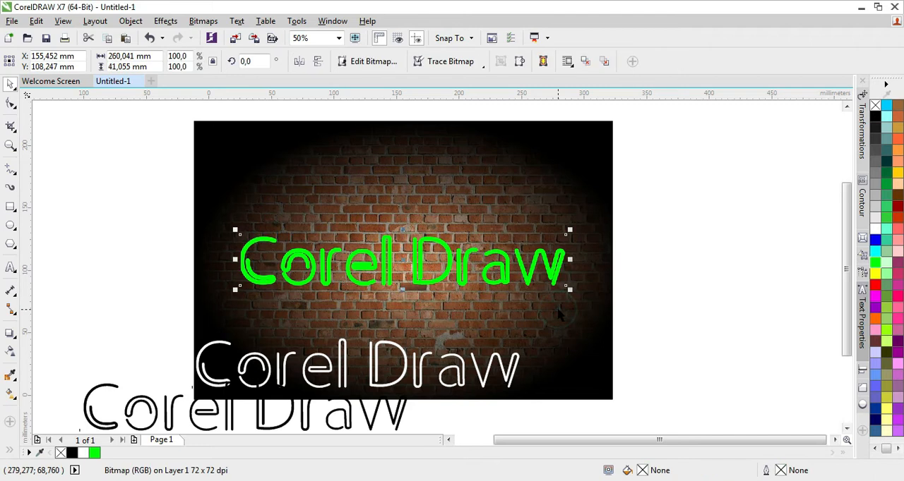
{"action": "left_click", "coordinate": [203, 20]}
{"action": "mouse_move", "coordinate": [236, 312]}
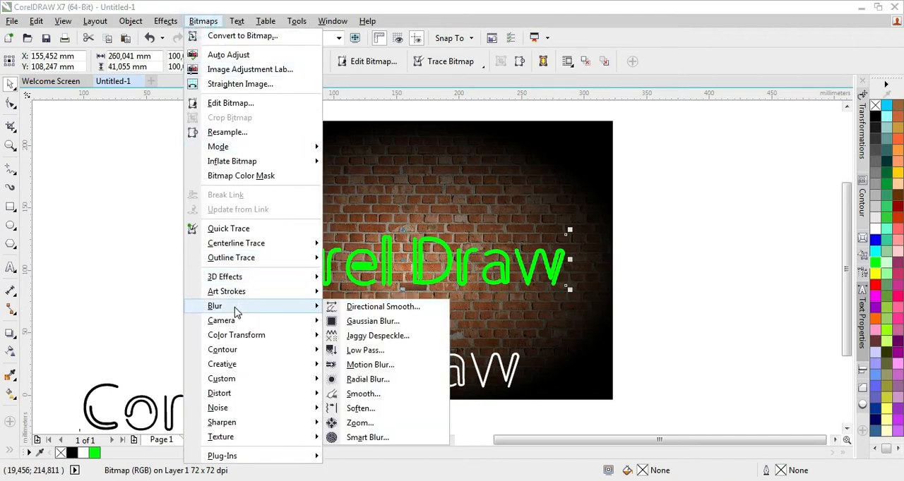
{"action": "left_click", "coordinate": [375, 322]}
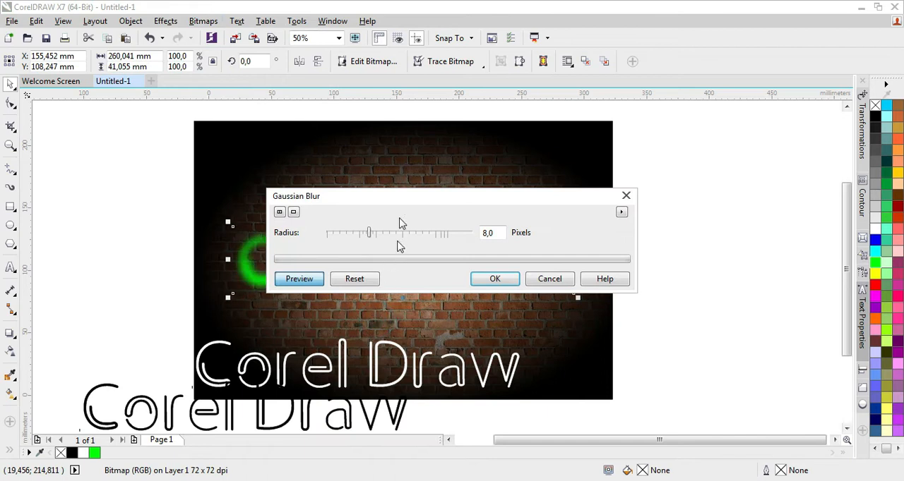
{"action": "left_click_drag", "start_coordinate": [408, 199], "coordinate": [563, 154]}
{"action": "left_click", "coordinate": [537, 190]}
{"action": "left_click_drag", "start_coordinate": [538, 191], "coordinate": [539, 195]}
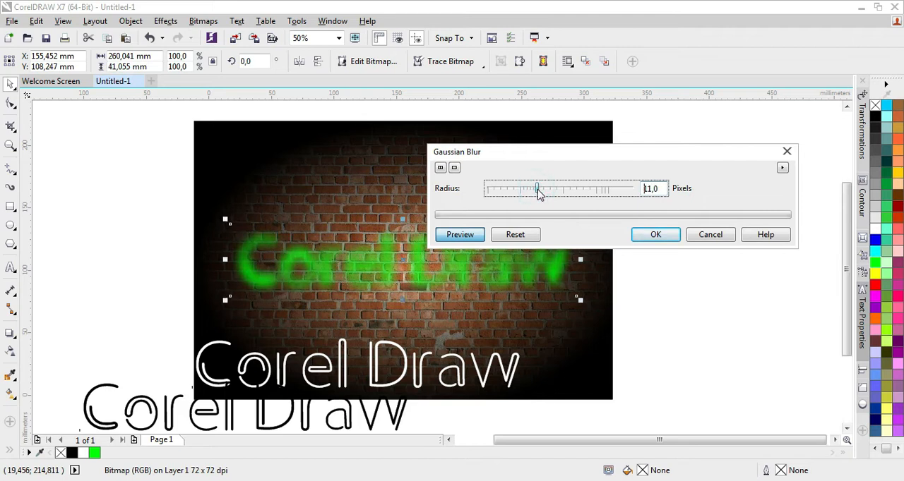
{"action": "left_click", "coordinate": [654, 236]}
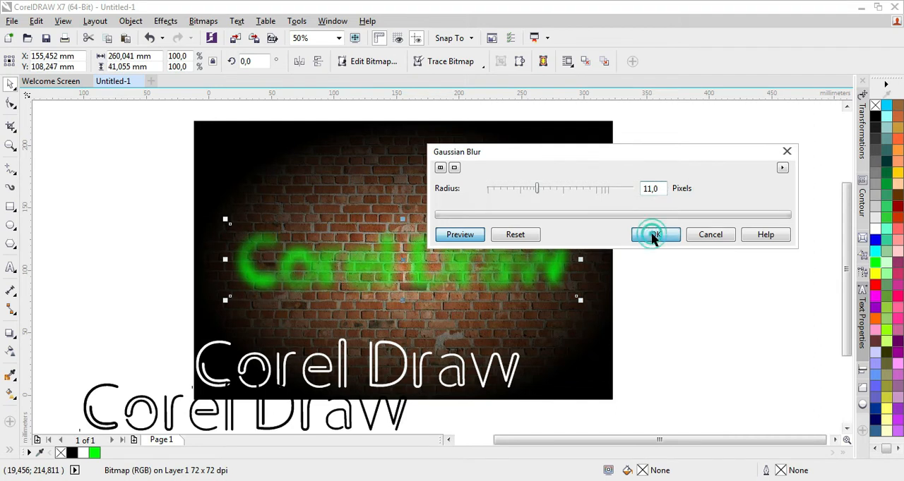
- Move the white text directly beneath the blurred green text and change its fill to green
{"action": "left_click", "coordinate": [344, 359]}
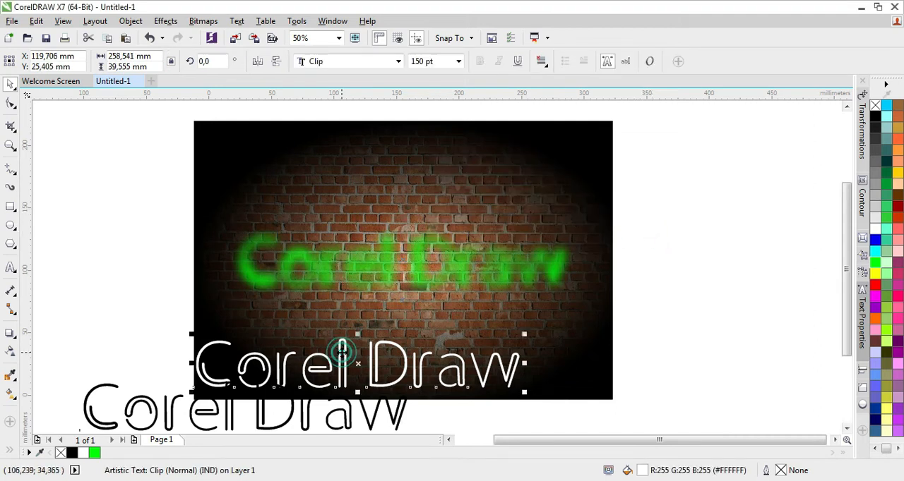
{"action": "left_click_drag", "start_coordinate": [342, 351], "coordinate": [385, 324]}
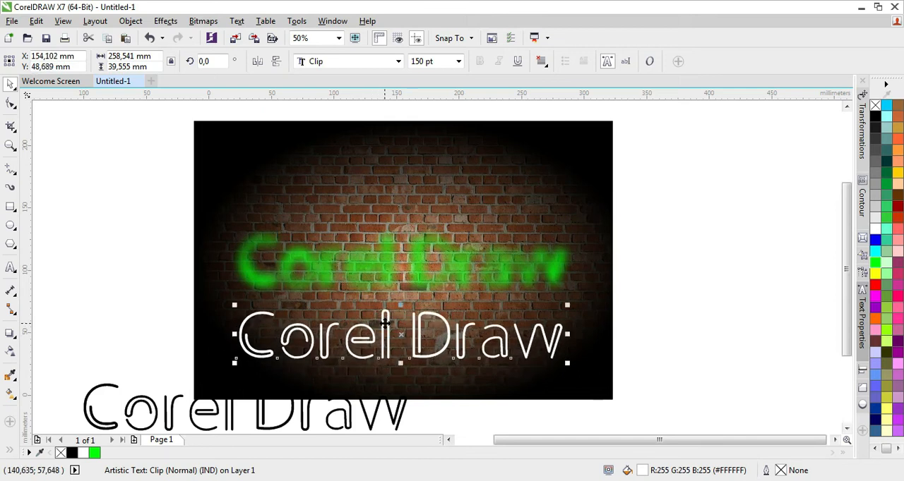
{"action": "right_click", "coordinate": [873, 266]}
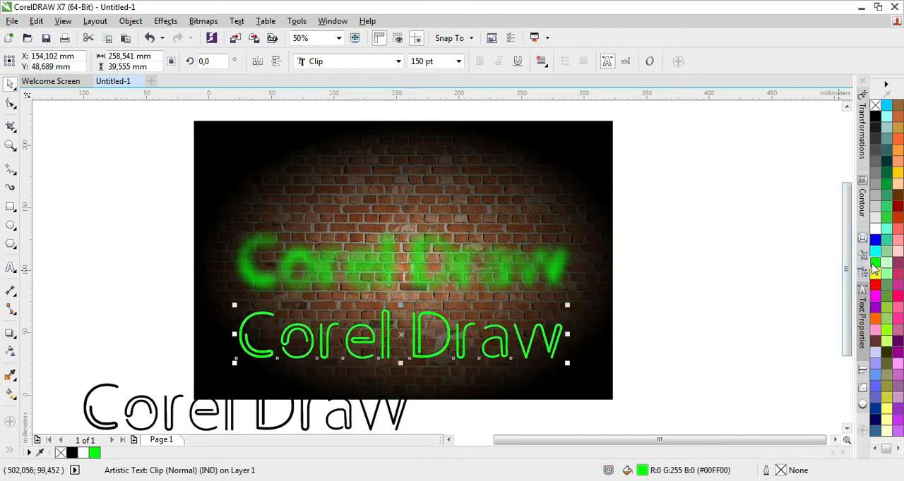
- Give the lower green text a 2.0 mm green outline placed behind the fill and scaled with the object
{"action": "double_click", "coordinate": [781, 472]}
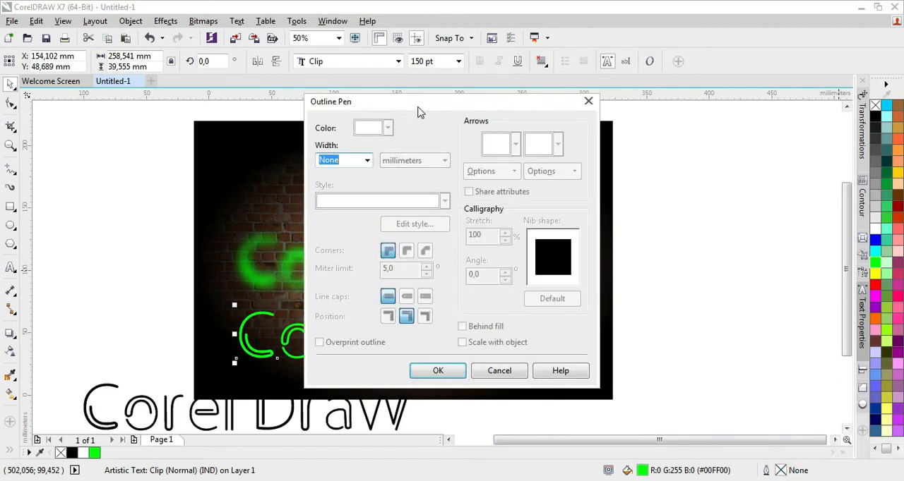
{"action": "left_click_drag", "start_coordinate": [418, 111], "coordinate": [569, 91]}
{"action": "left_click", "coordinate": [518, 142]}
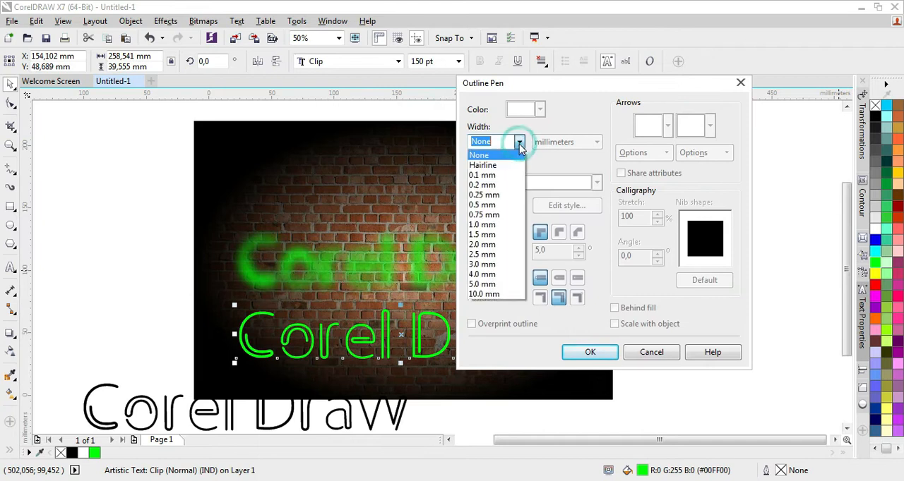
{"action": "left_click", "coordinate": [487, 245]}
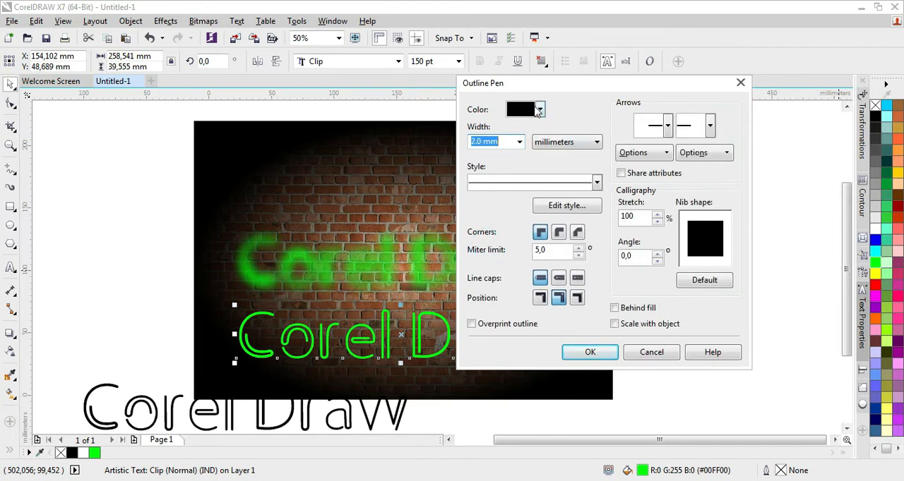
{"action": "left_click", "coordinate": [539, 109]}
{"action": "left_click", "coordinate": [526, 161]}
{"action": "left_click", "coordinate": [614, 308]}
{"action": "left_click", "coordinate": [614, 323]}
{"action": "left_click", "coordinate": [606, 350]}
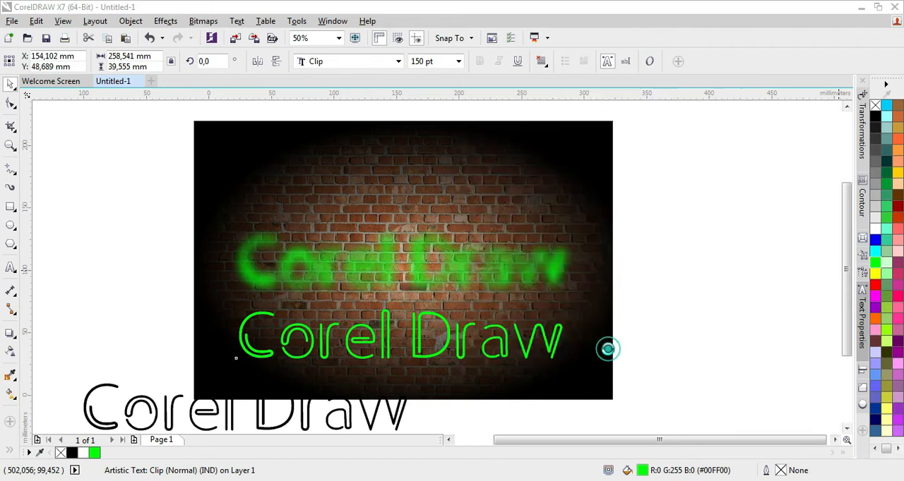
- Convert the lower outlined green text to a 72 dpi RGB bitmap with anti-aliasing and transparent background
{"action": "left_click", "coordinate": [204, 20]}
{"action": "left_click", "coordinate": [215, 35]}
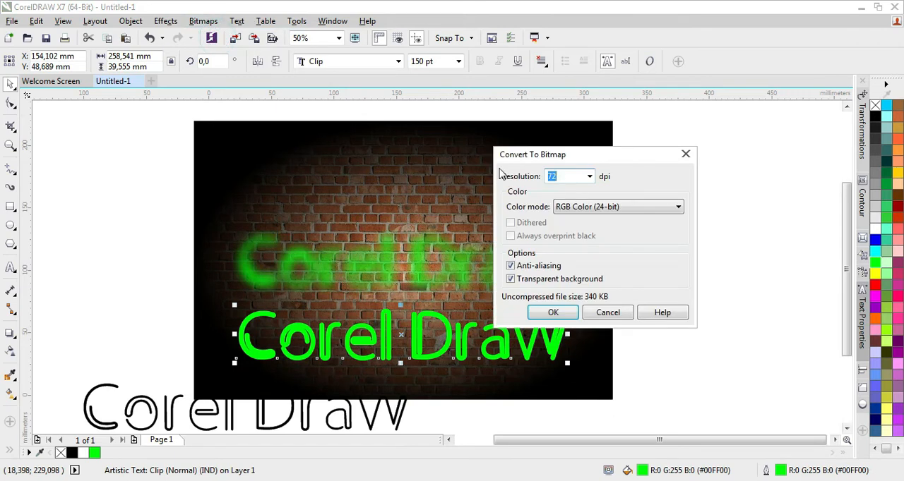
{"action": "left_click", "coordinate": [554, 312]}
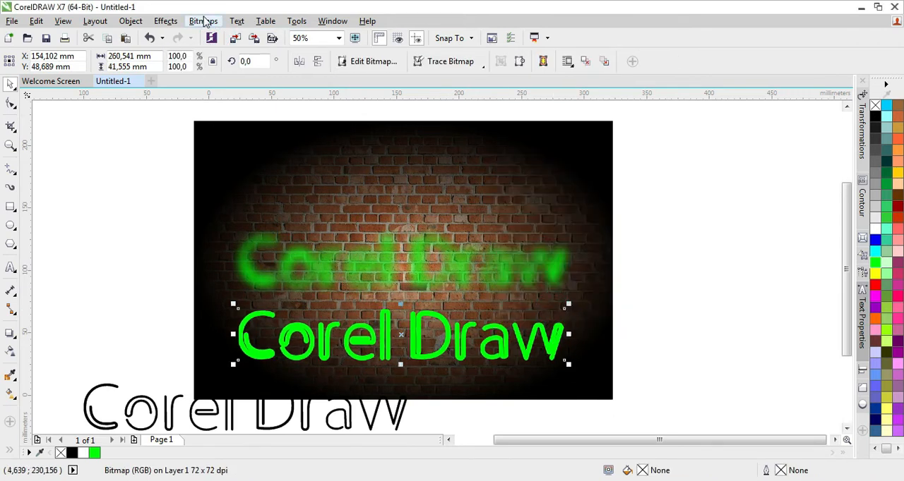
- Apply a Gaussian blur with a 21-pixel radius to the lower green text bitmap
{"action": "left_click", "coordinate": [203, 21]}
{"action": "mouse_move", "coordinate": [237, 308]}
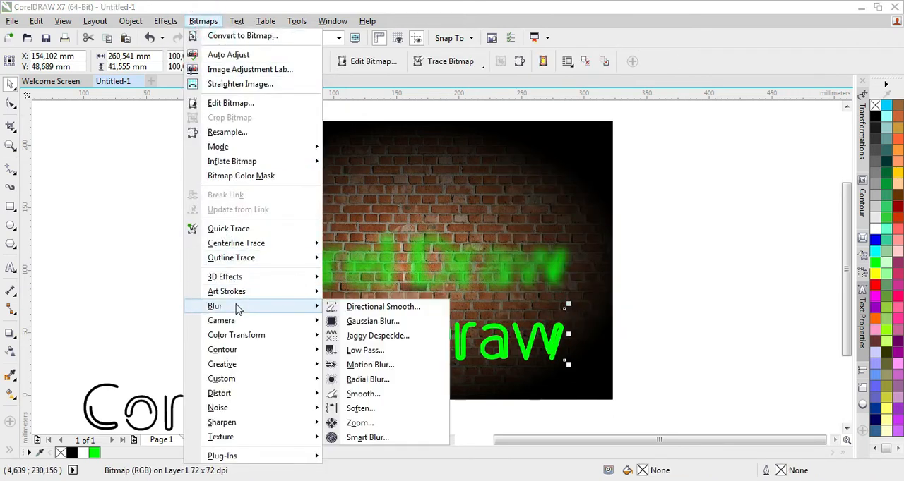
{"action": "left_click", "coordinate": [353, 322]}
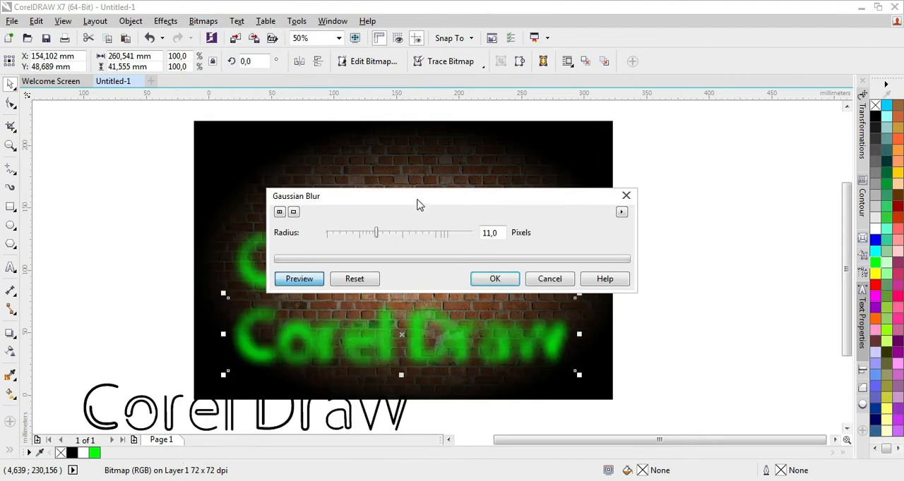
{"action": "left_click_drag", "start_coordinate": [417, 205], "coordinate": [520, 156]}
{"action": "left_click_drag", "start_coordinate": [484, 185], "coordinate": [487, 184]}
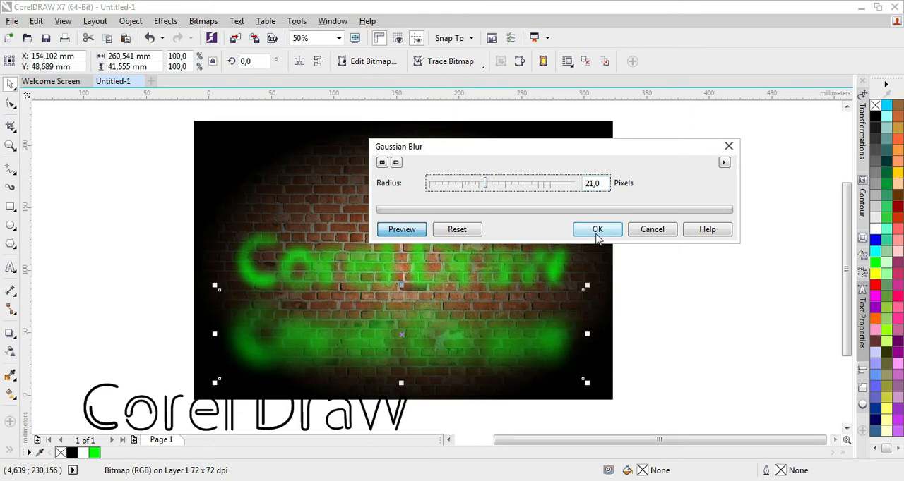
{"action": "left_click", "coordinate": [382, 232]}
{"action": "left_click", "coordinate": [382, 232]}
{"action": "left_click", "coordinate": [597, 230]}
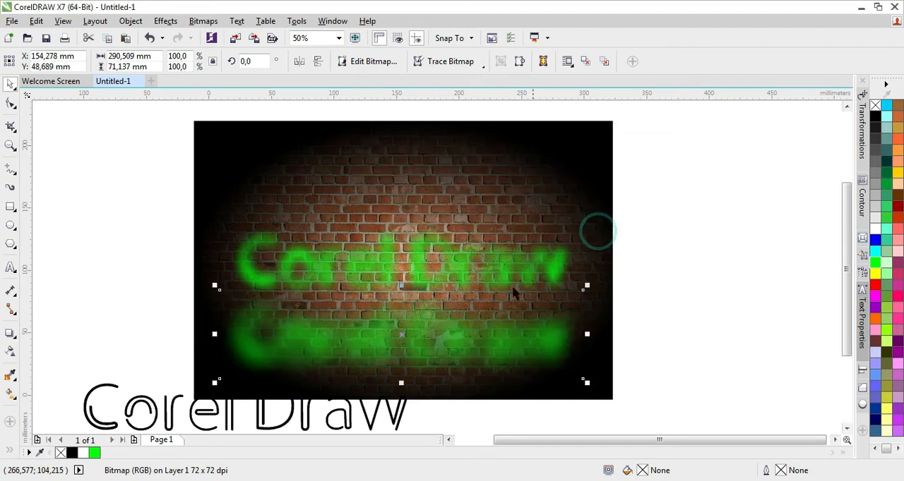
{"action": "left_click", "coordinate": [428, 344]}
{"action": "left_click_drag", "start_coordinate": [438, 301], "coordinate": [436, 269]}
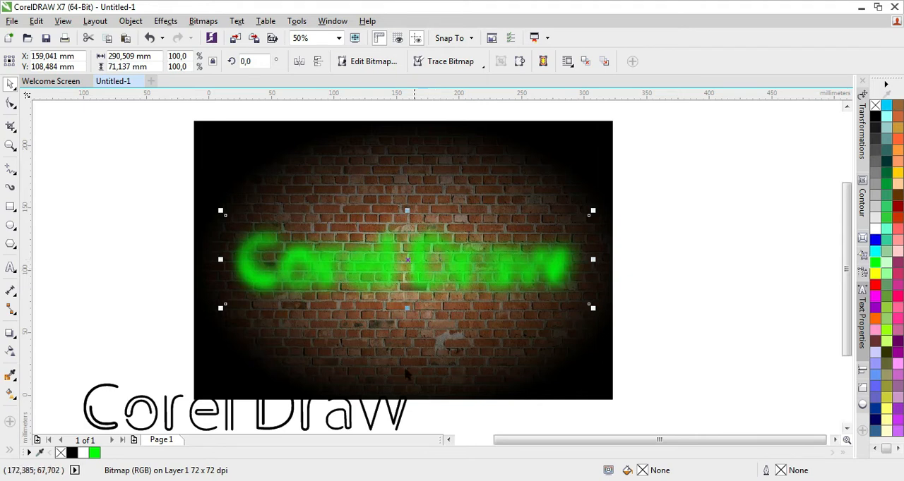
{"action": "left_click", "coordinate": [370, 424]}
{"action": "left_click_drag", "start_coordinate": [367, 418], "coordinate": [474, 378]}
{"action": "key", "text": "ctrl+z"}
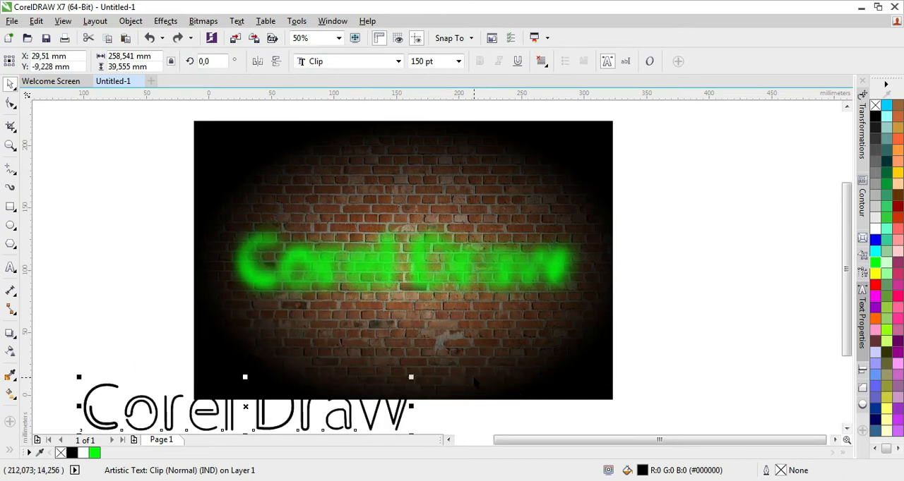
{"action": "key", "text": "ctrl+z"}
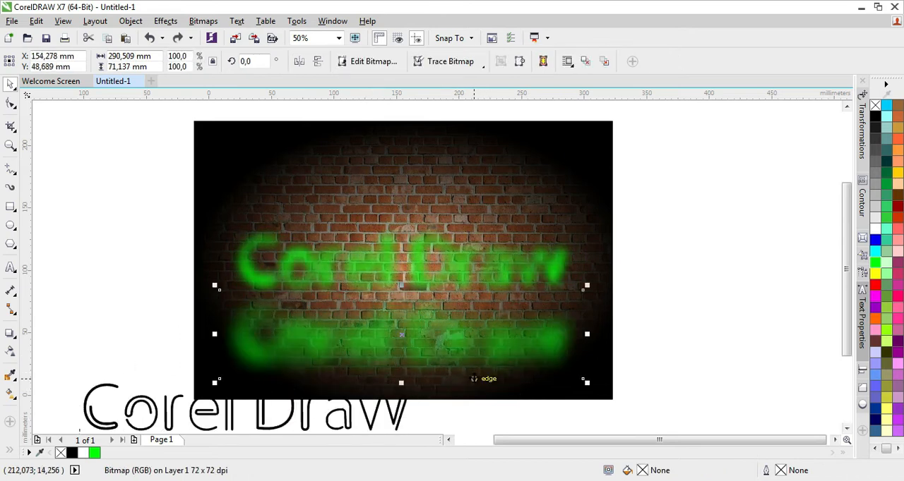
- Bring the upper blurred green text to the front of the page and move the lower blurred glow over it
{"action": "left_click", "coordinate": [390, 250]}
{"action": "right_click", "coordinate": [390, 252]}
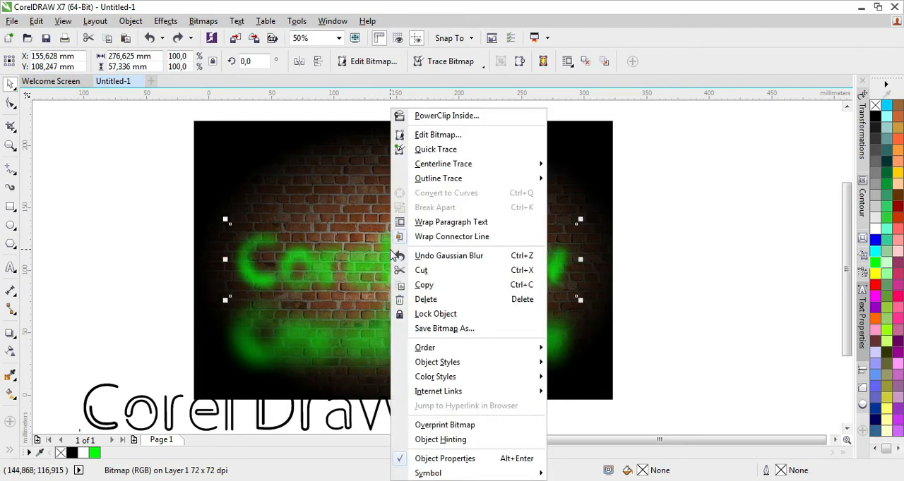
{"action": "mouse_move", "coordinate": [419, 350]}
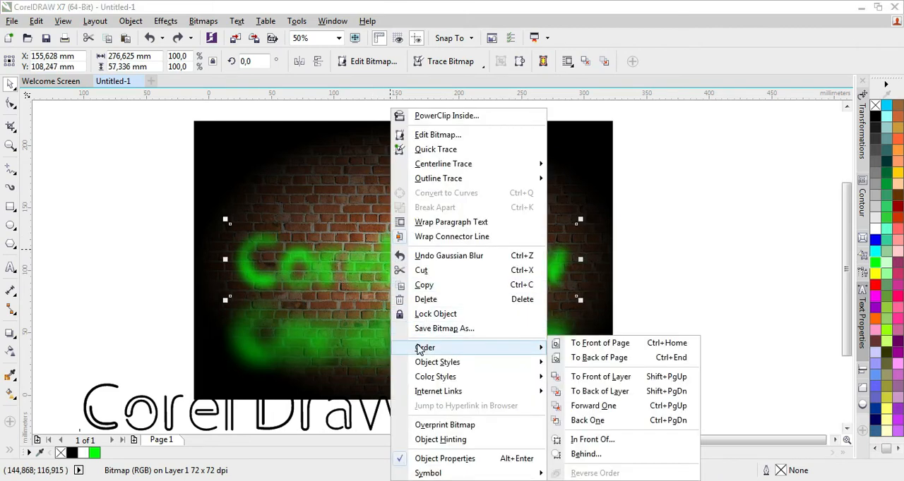
{"action": "left_click", "coordinate": [579, 344]}
{"action": "left_click", "coordinate": [446, 346]}
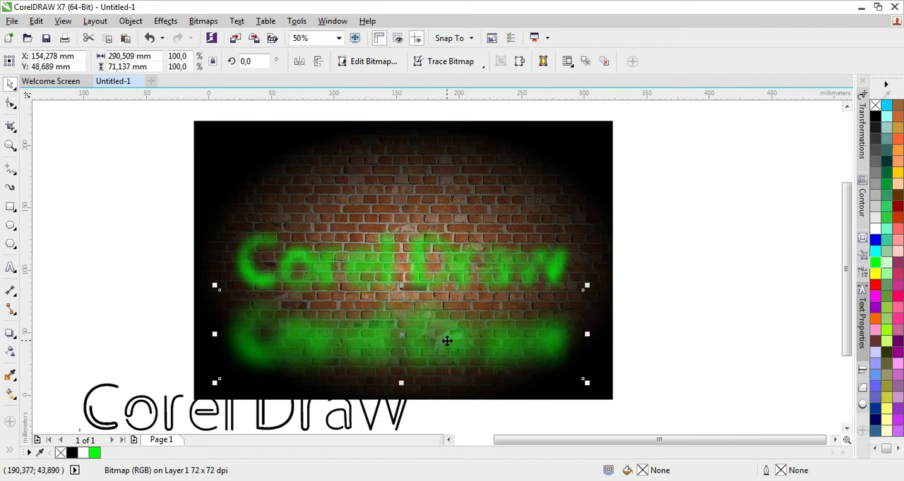
{"action": "left_click_drag", "start_coordinate": [447, 341], "coordinate": [448, 266]}
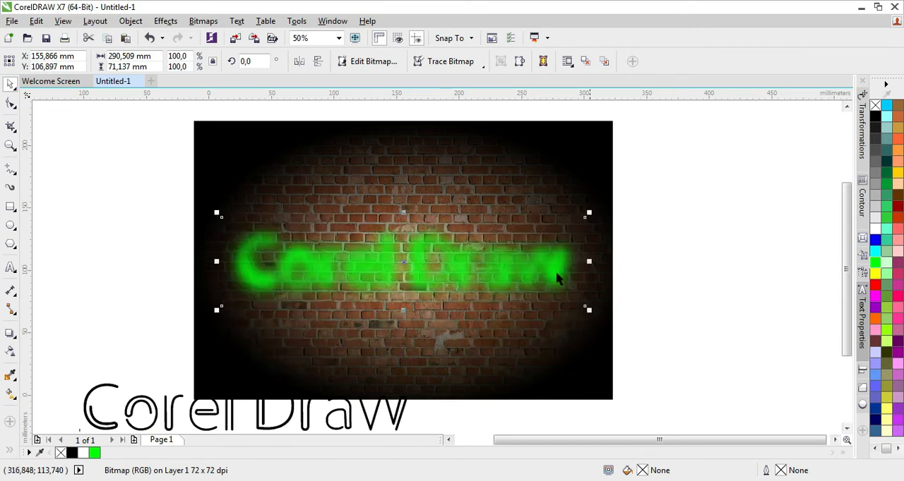
- Move the black "Corel Draw" text onto the wall just below the green glow and bring it to the front
{"action": "left_click", "coordinate": [311, 417]}
{"action": "mouse_move", "coordinate": [311, 416]}
{"action": "left_mouse_down"}
{"action": "mouse_move", "coordinate": [410, 284]}
{"action": "mouse_move", "coordinate": [448, 258]}
{"action": "mouse_move", "coordinate": [459, 268]}
{"action": "mouse_move", "coordinate": [461, 334]}
{"action": "left_mouse_up"}
{"action": "right_click", "coordinate": [460, 333]}
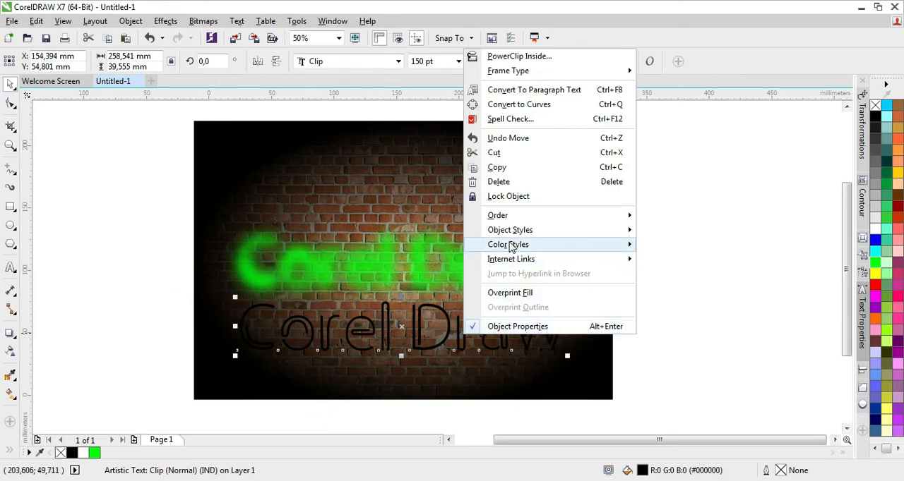
{"action": "mouse_move", "coordinate": [513, 220]}
{"action": "left_click", "coordinate": [652, 216]}
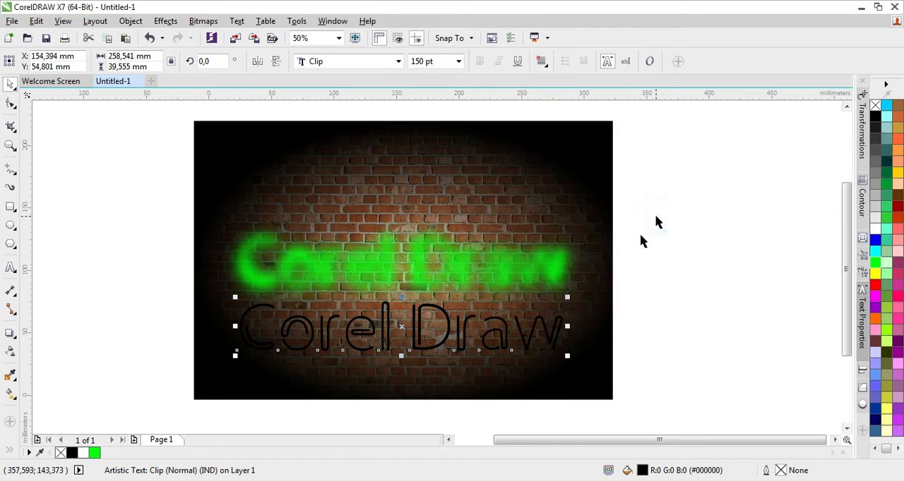
- Place the black text over the green glow and fill it white
{"action": "left_click_drag", "start_coordinate": [439, 331], "coordinate": [450, 261]}
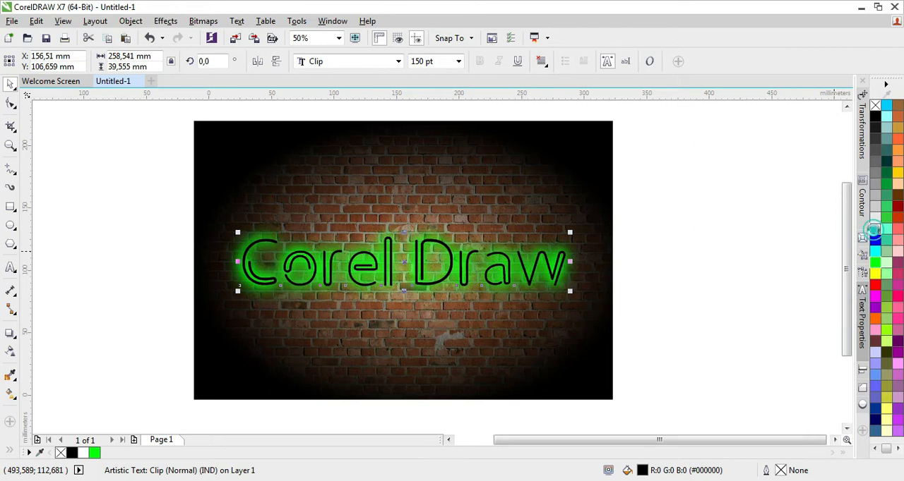
{"action": "left_click", "coordinate": [874, 228]}
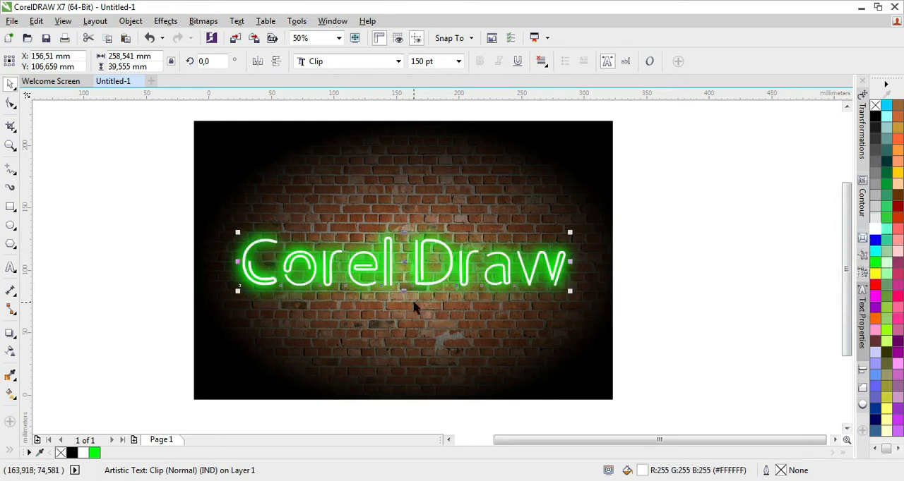
{"action": "key", "text": "Escape"}
- Draw a rectangle about 334 x 223 mm covering the whole wall background, fill it green and remove its outline
{"action": "left_click", "coordinate": [11, 206]}
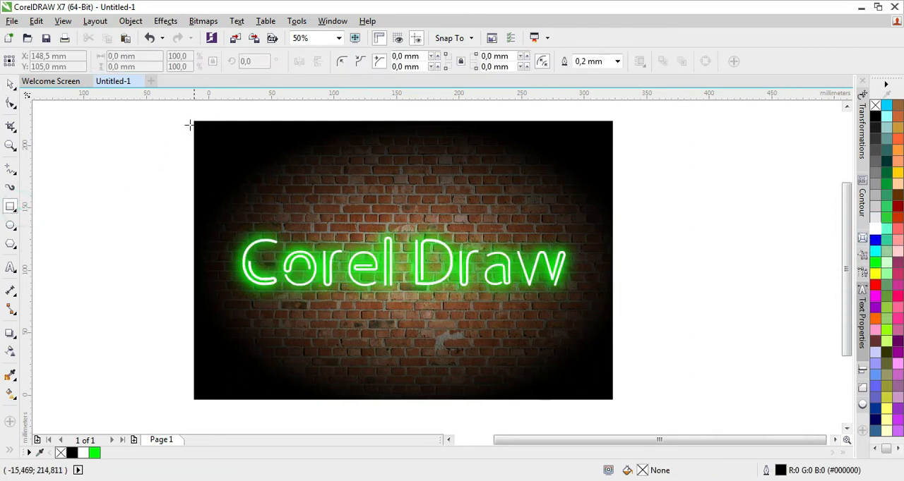
{"action": "left_click_drag", "start_coordinate": [192, 121], "coordinate": [613, 401]}
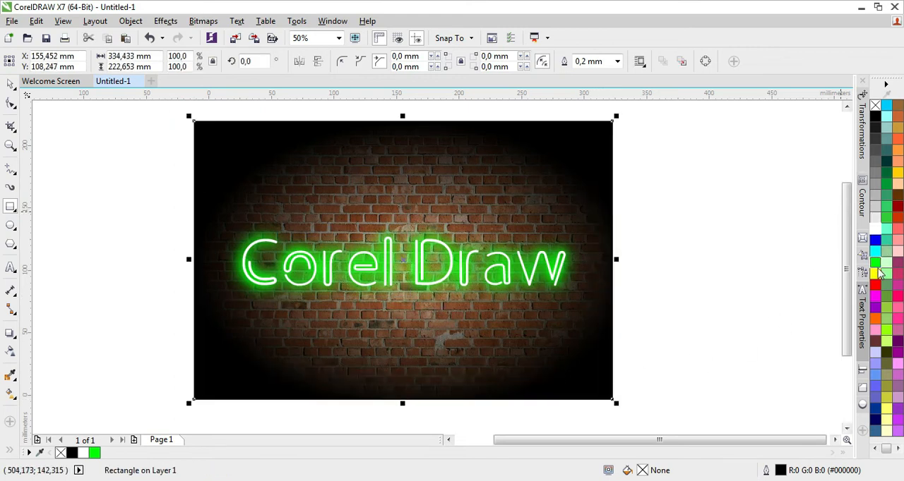
{"action": "left_click", "coordinate": [875, 264]}
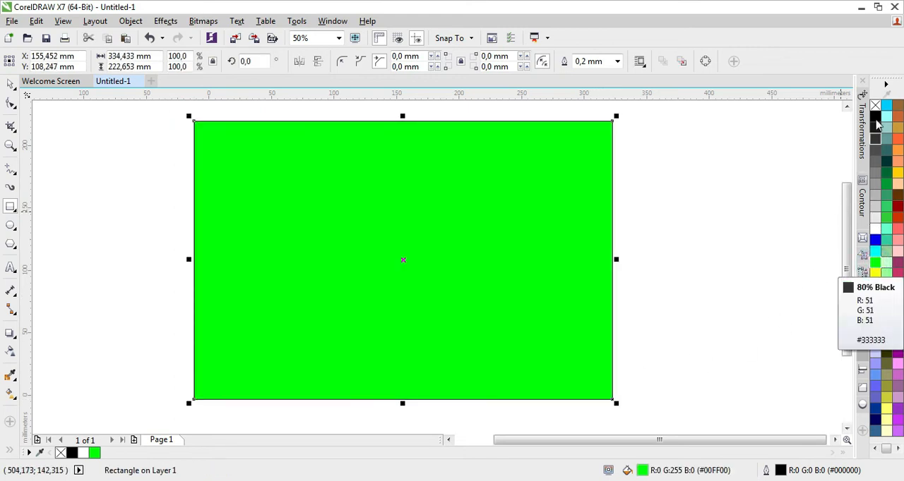
{"action": "right_click", "coordinate": [875, 106]}
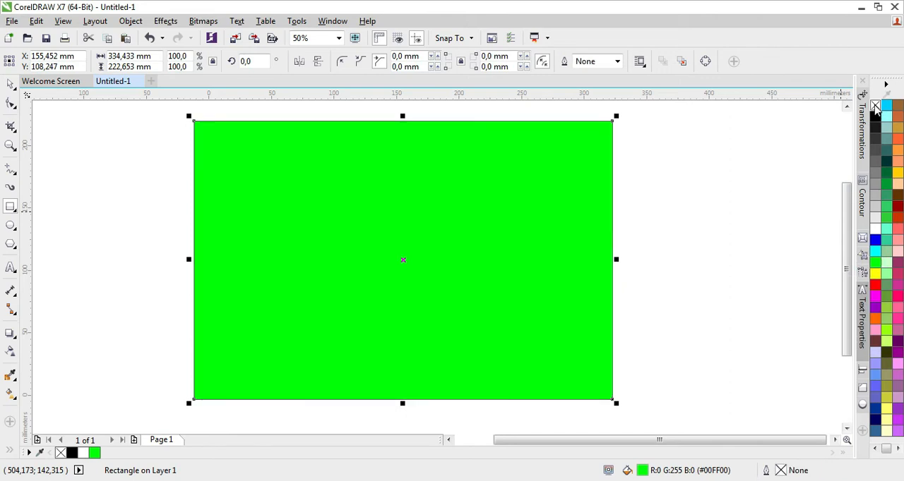
- Apply an elliptical fountain transparency to the green rectangle, centred on it and reaching out to its edges
{"action": "left_click", "coordinate": [10, 355]}
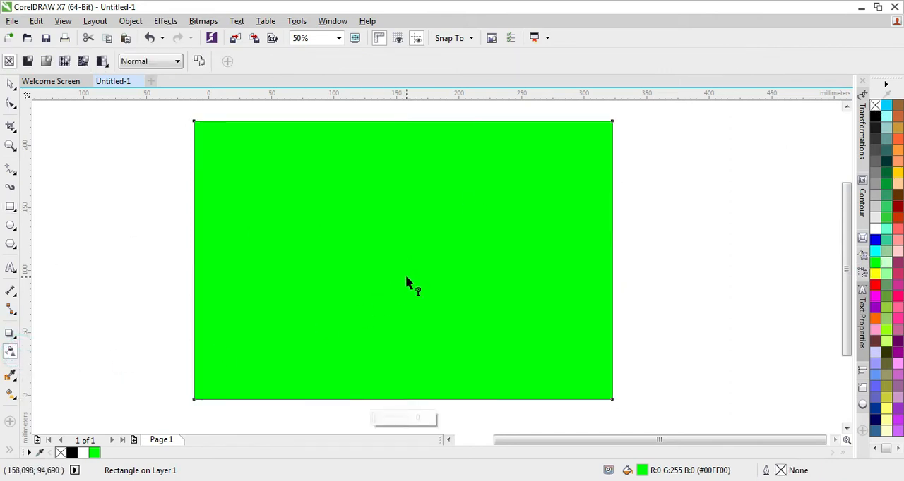
{"action": "left_click_drag", "start_coordinate": [407, 260], "coordinate": [403, 126]}
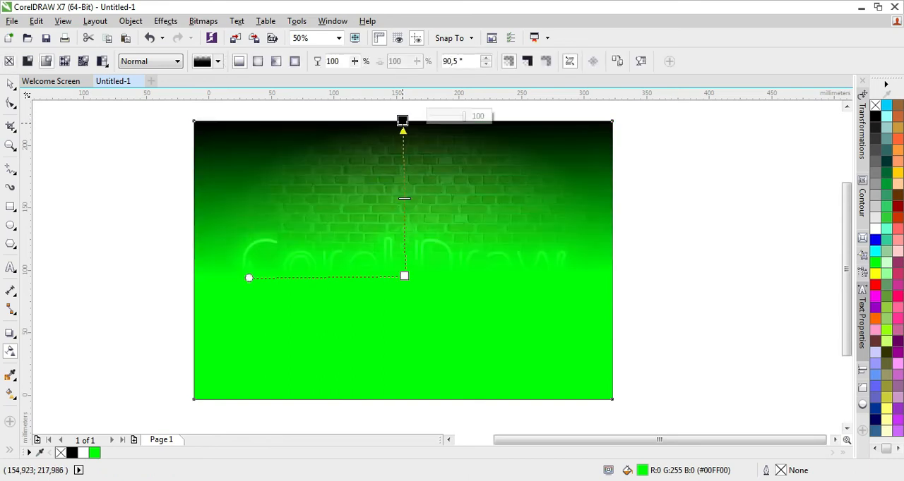
{"action": "left_click", "coordinate": [259, 62]}
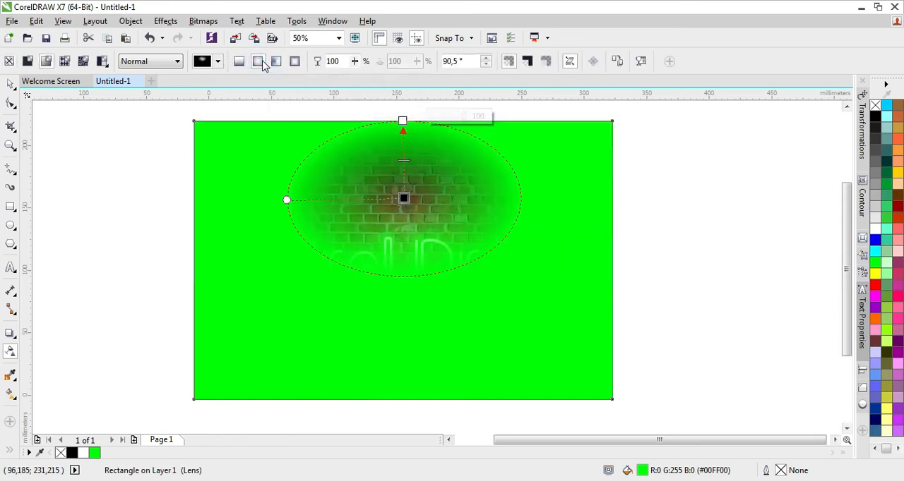
{"action": "left_click_drag", "start_coordinate": [403, 198], "coordinate": [402, 260]}
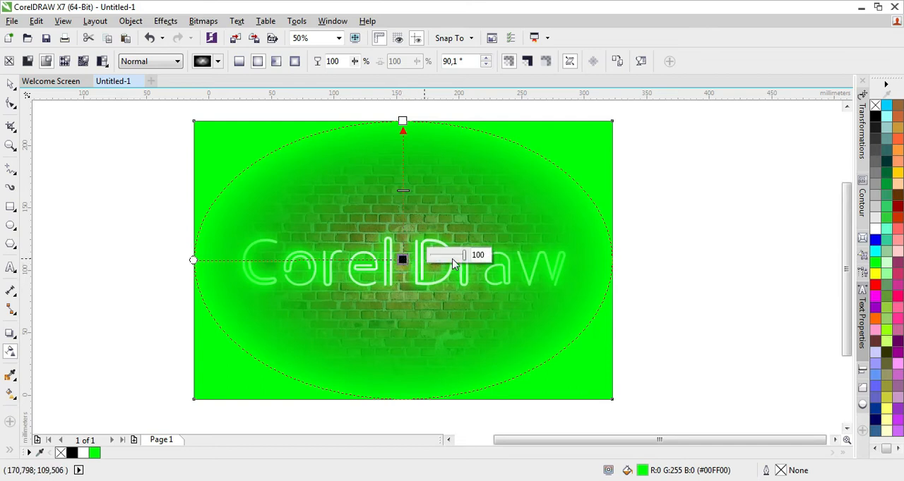
- Set the elliptical transparency to 0 at its centre node and 100 at its outer node
{"action": "left_click_drag", "start_coordinate": [464, 260], "coordinate": [429, 267]}
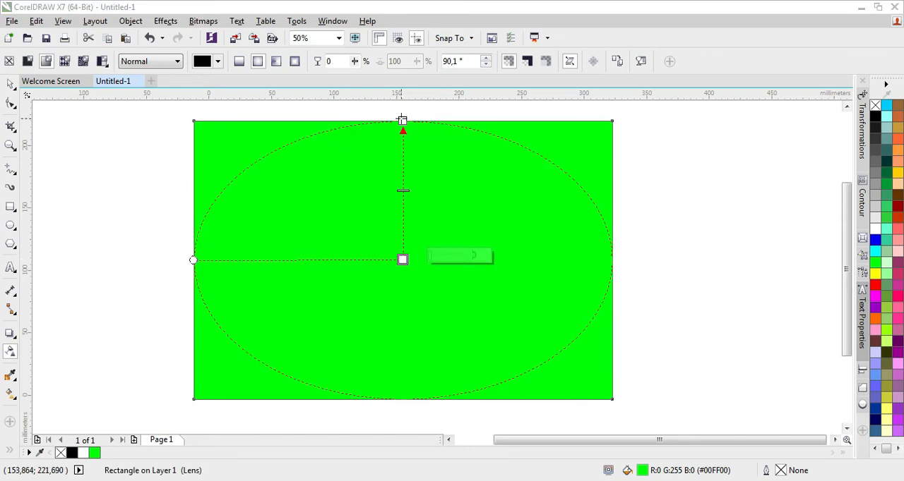
{"action": "left_click", "coordinate": [402, 121]}
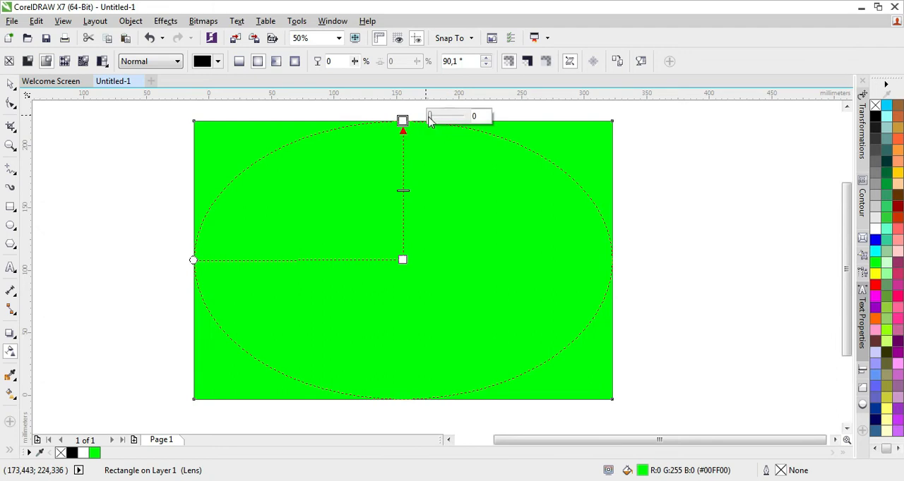
{"action": "left_click", "coordinate": [429, 116]}
{"action": "left_click_drag", "start_coordinate": [430, 120], "coordinate": [465, 120]}
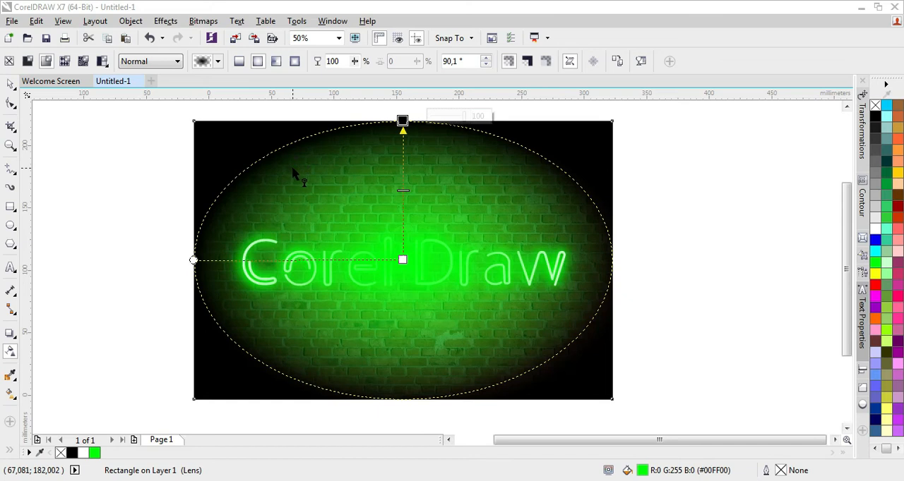
- Set the green rectangle's transparency merge mode to Overlay
{"action": "left_click", "coordinate": [149, 61]}
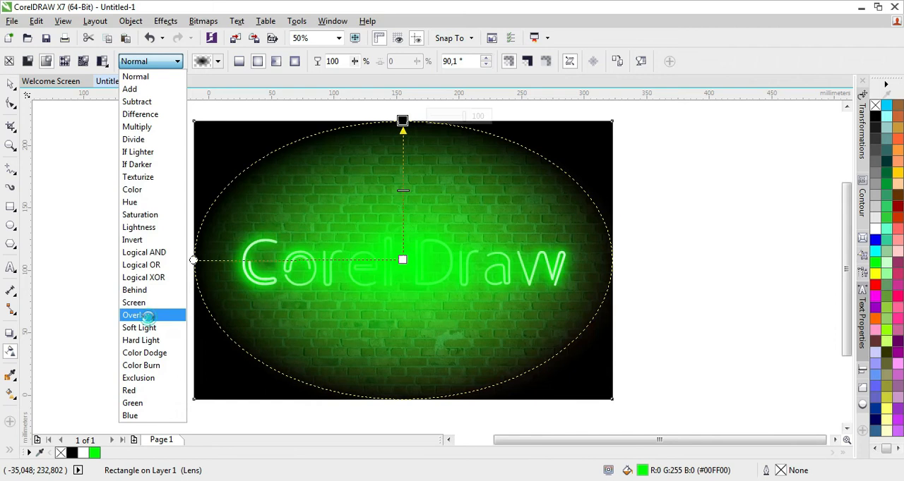
{"action": "left_click", "coordinate": [135, 316]}
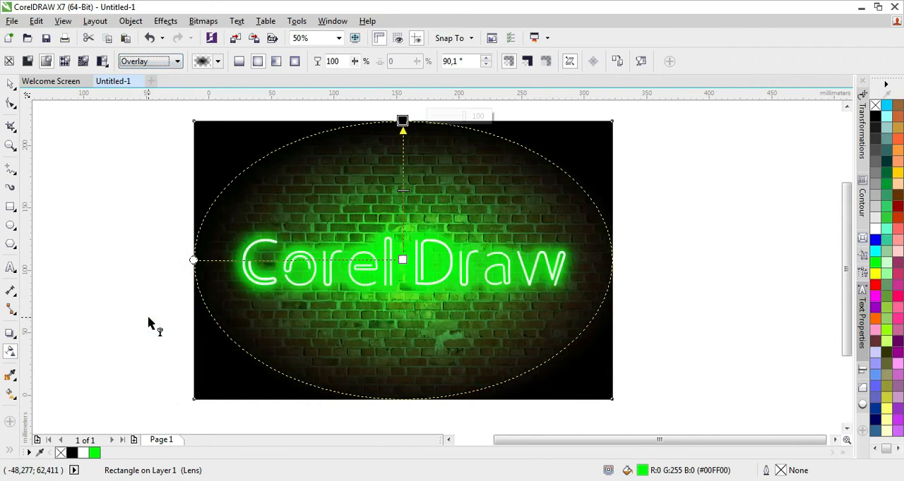
{"action": "left_click", "coordinate": [11, 85]}
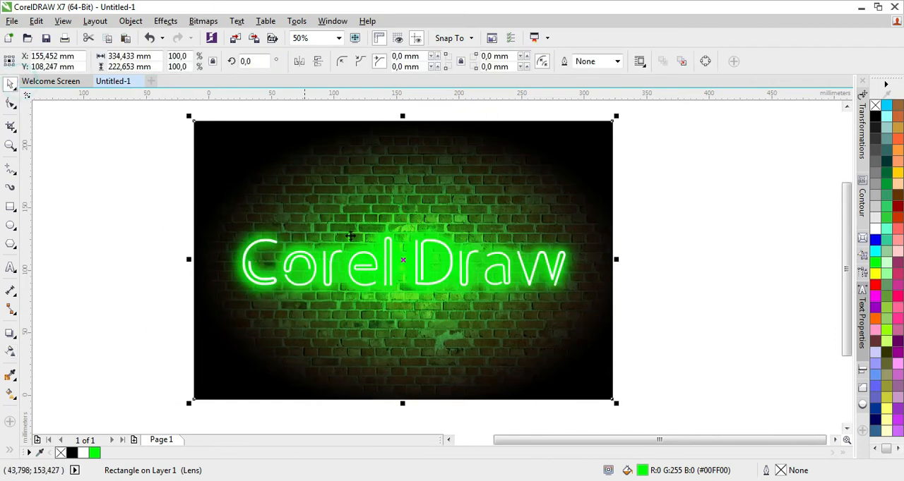
{"action": "scroll", "coordinate": [446, 280], "scroll_direction": "up", "scroll_amount": 1}
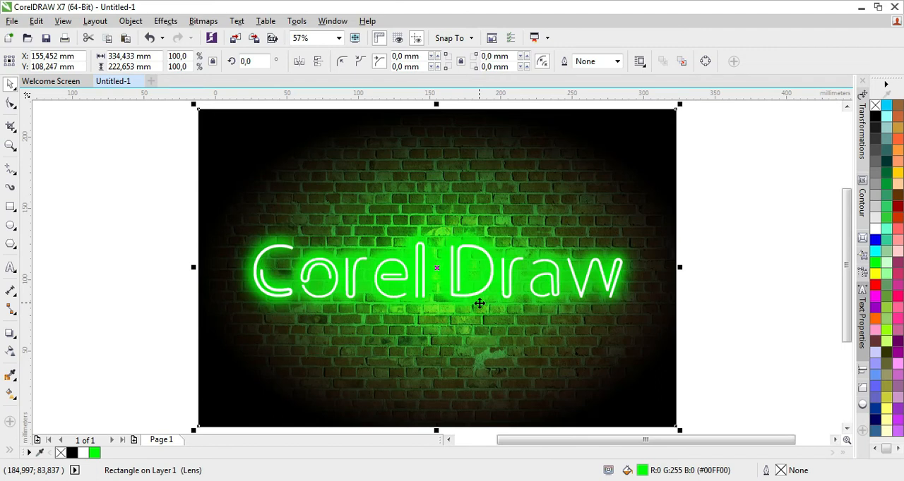
- Add the text "TUTORIAL EFEK NEON" in 24 pt Arial below the neon lettering and fill it white
{"action": "left_click", "coordinate": [10, 269]}
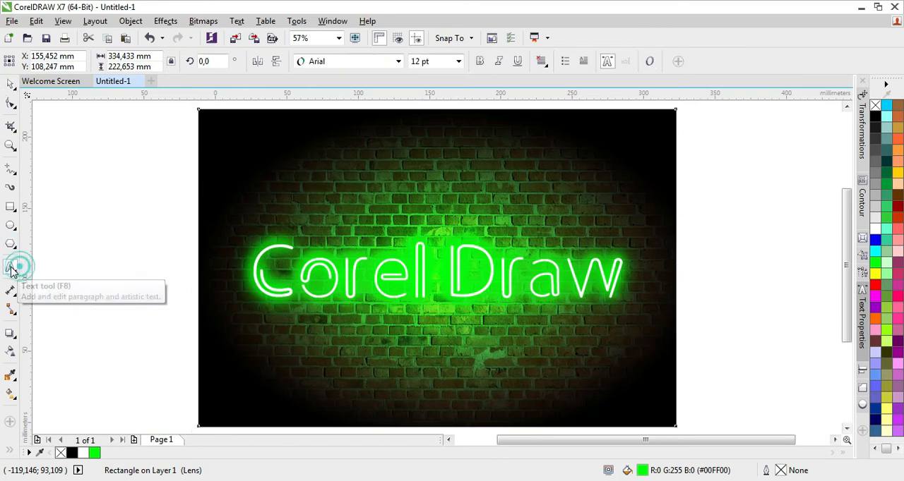
{"action": "left_click", "coordinate": [322, 329]}
{"action": "type", "text": "TUTORIAL EFEK NEON"}
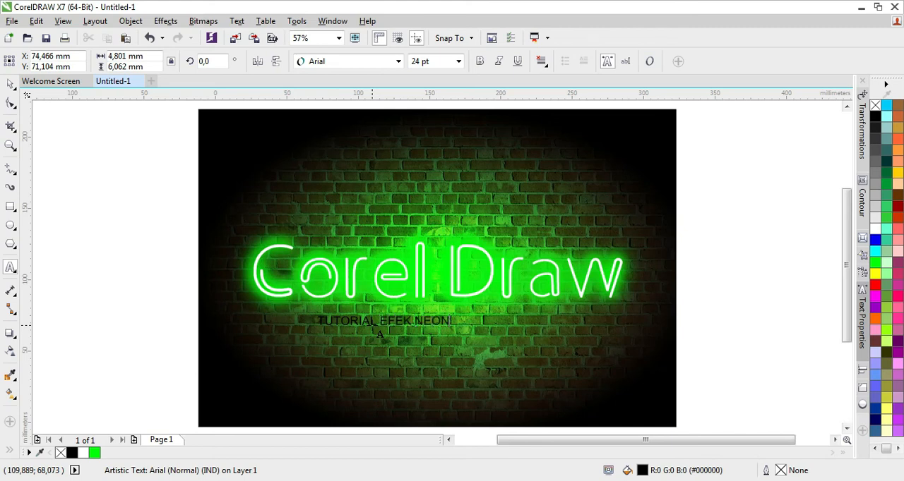
{"action": "left_click", "coordinate": [9, 85]}
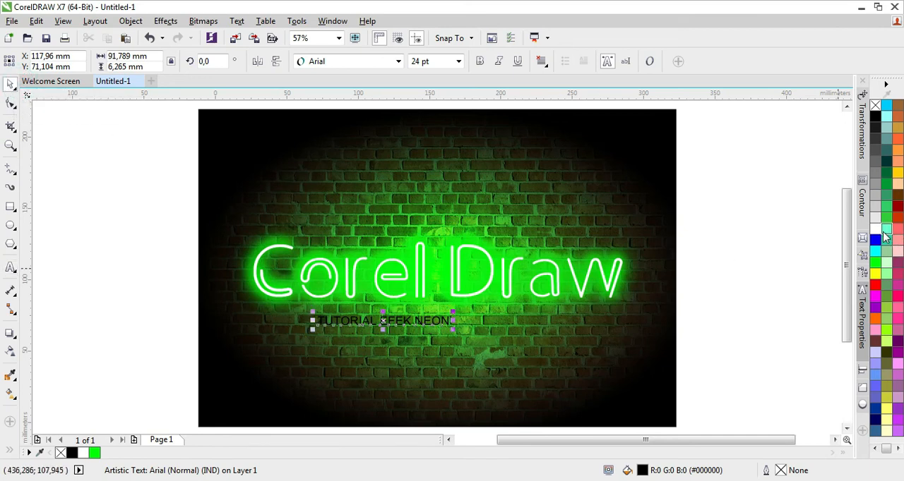
{"action": "left_click", "coordinate": [876, 230]}
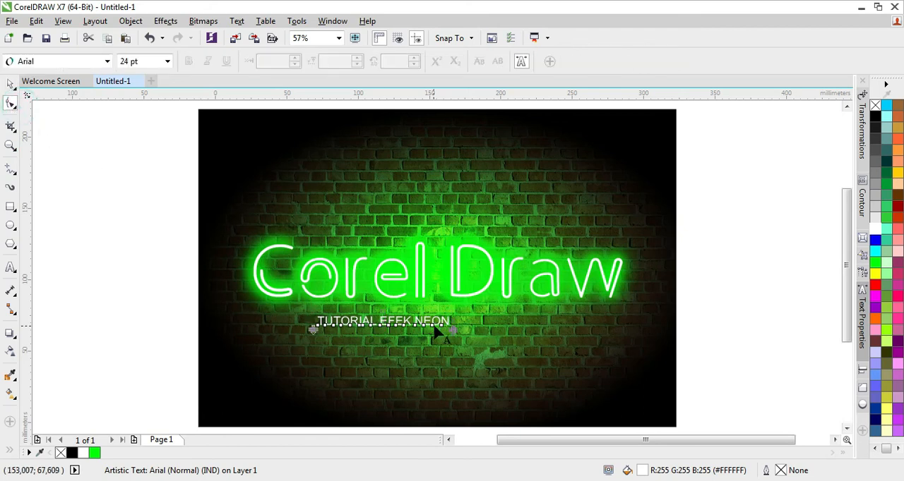
- Widen the subtitle's character spacing until it is about 171 mm wide, and nudge it down 1 mm
{"action": "left_click_drag", "start_coordinate": [452, 330], "coordinate": [589, 324]}
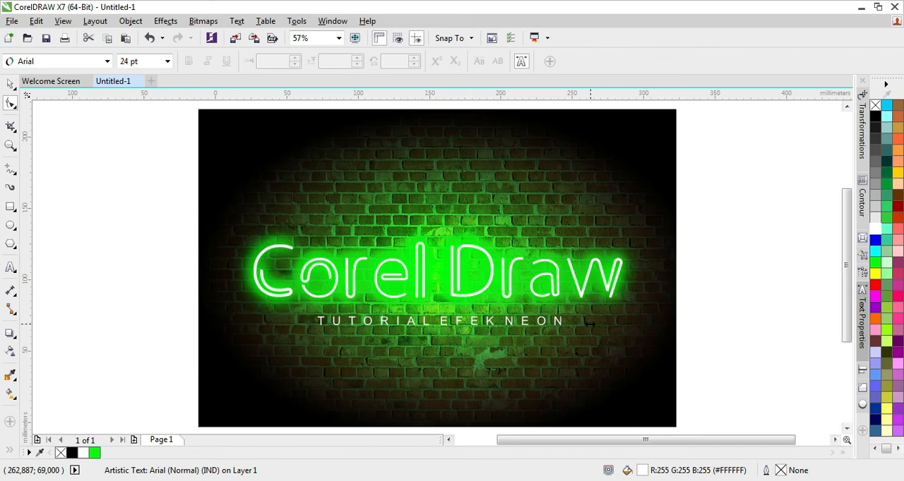
{"action": "left_click", "coordinate": [10, 84]}
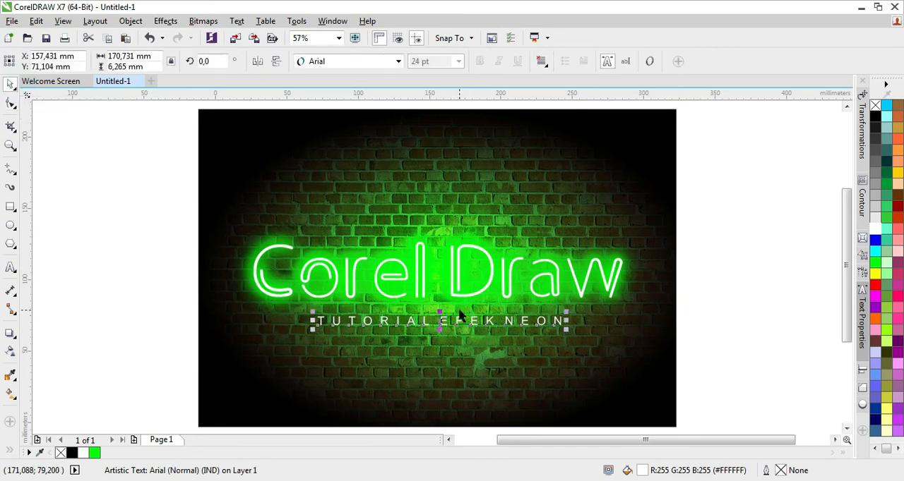
{"action": "key", "text": "Down"}
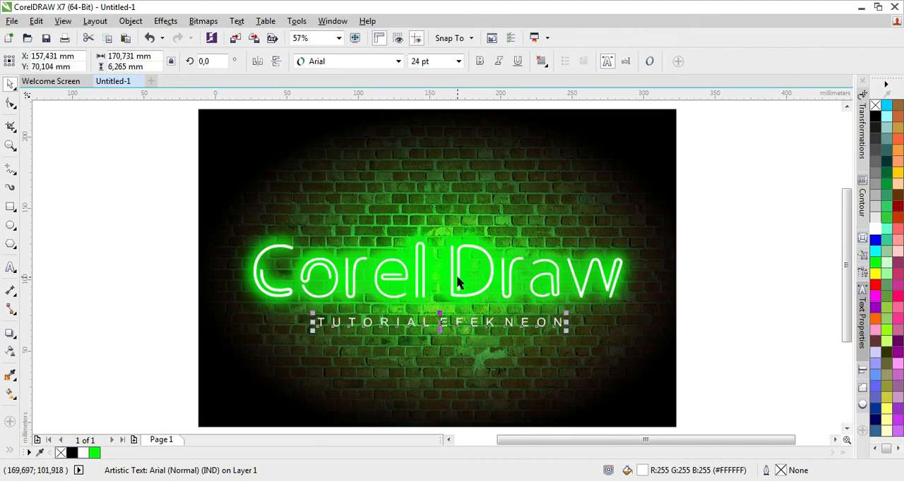
- Centre the subtitle horizontally on the background rectangle and show the finished artwork in full-screen preview
{"action": "left_click", "coordinate": [457, 277]}
{"action": "left_click", "coordinate": [446, 329]}
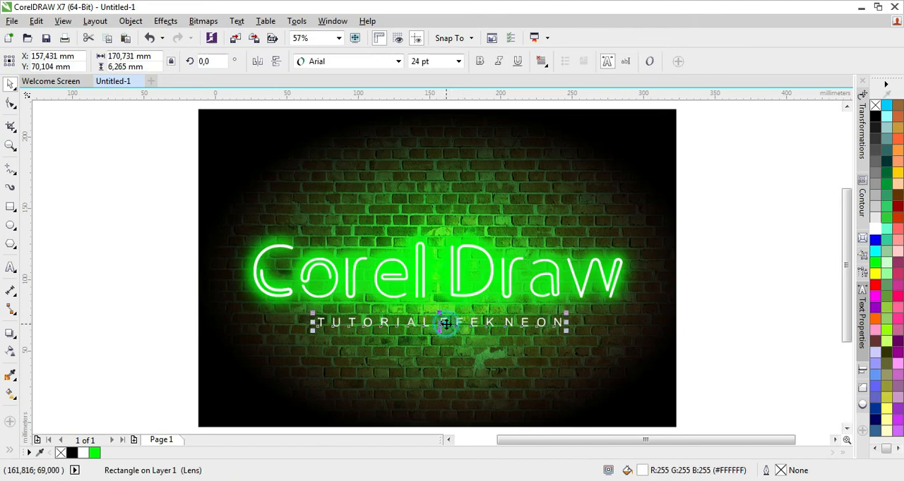
{"action": "left_click", "coordinate": [456, 278], "text": "shift"}
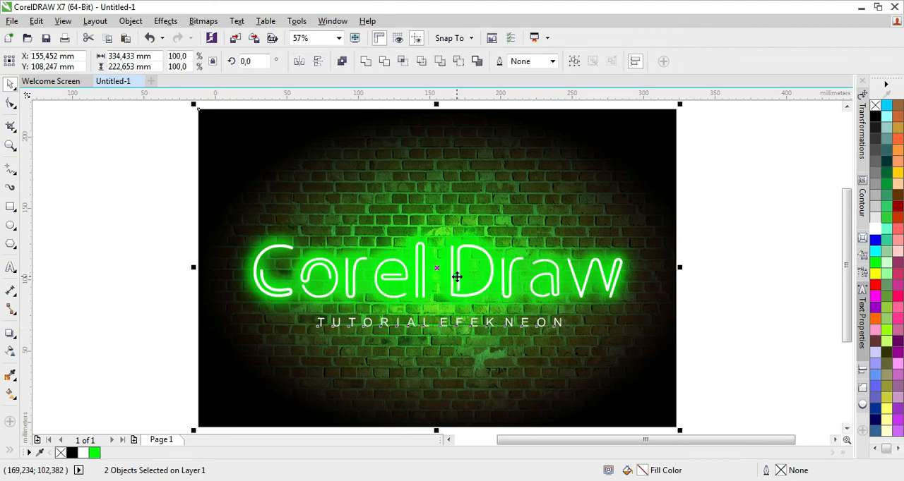
{"action": "key", "text": "c"}
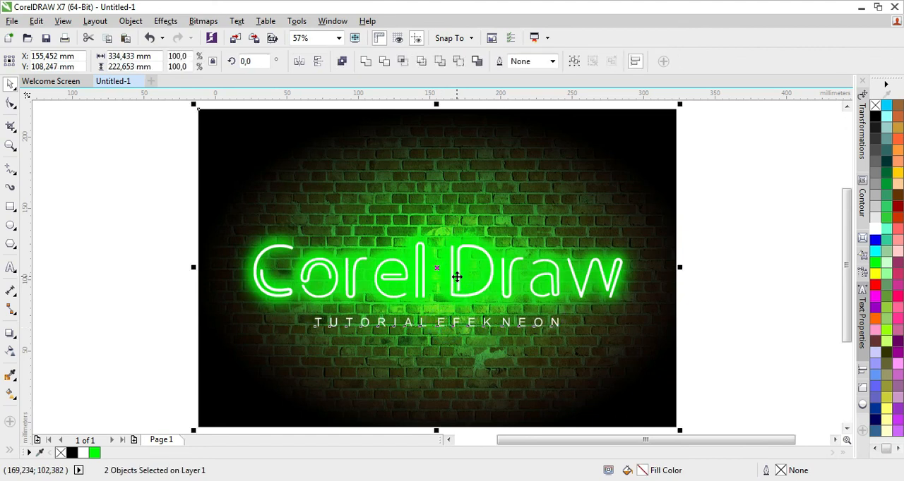
{"action": "left_click", "coordinate": [163, 276]}
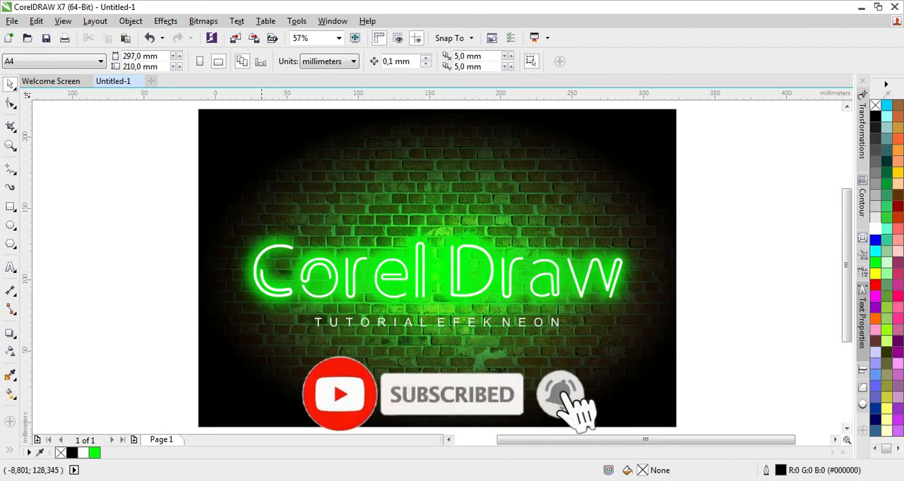
{"action": "left_click", "coordinate": [353, 37]}
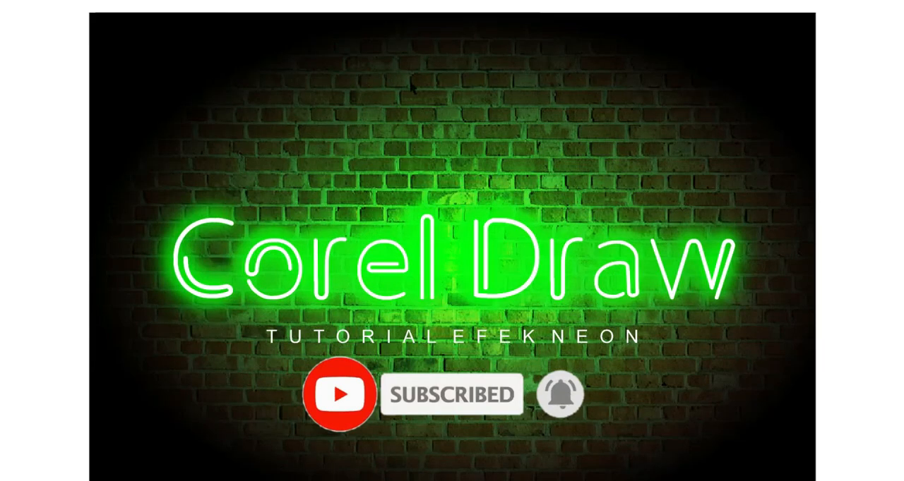